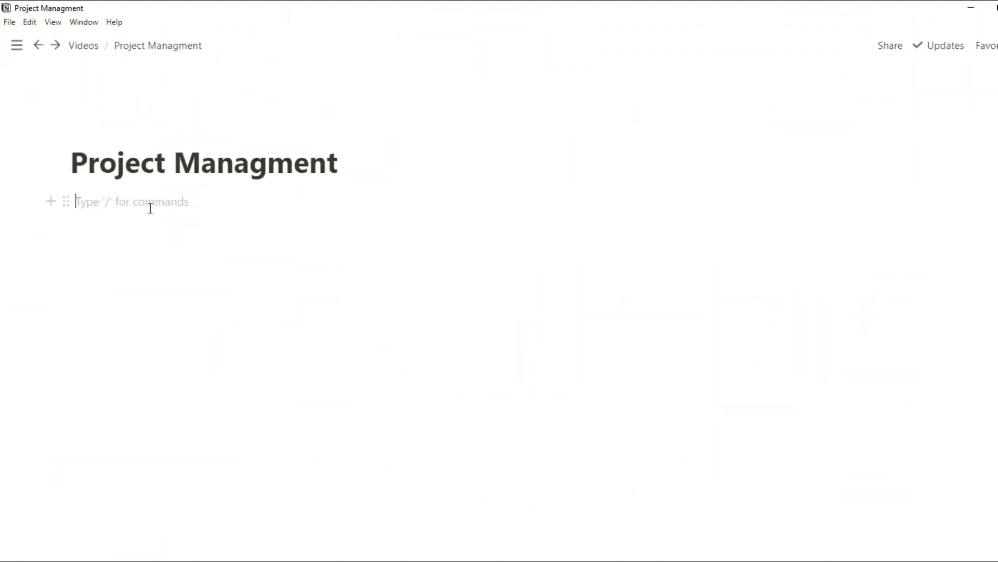
Step: Insert an inline table with /table and title it Project Database
{"action": "type", "text": "/table"}
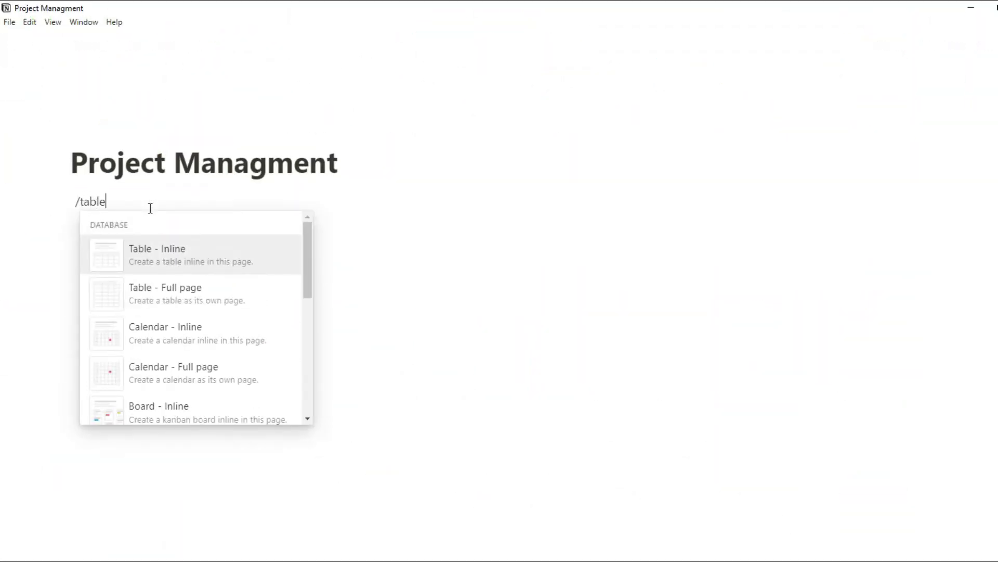
{"action": "key", "text": "Return"}
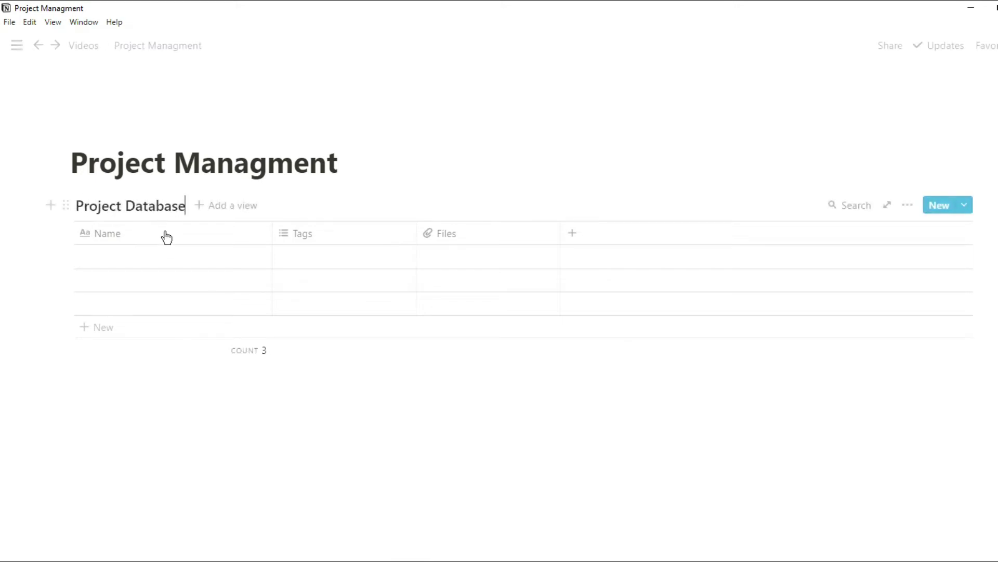
{"action": "left_click", "coordinate": [167, 257]}
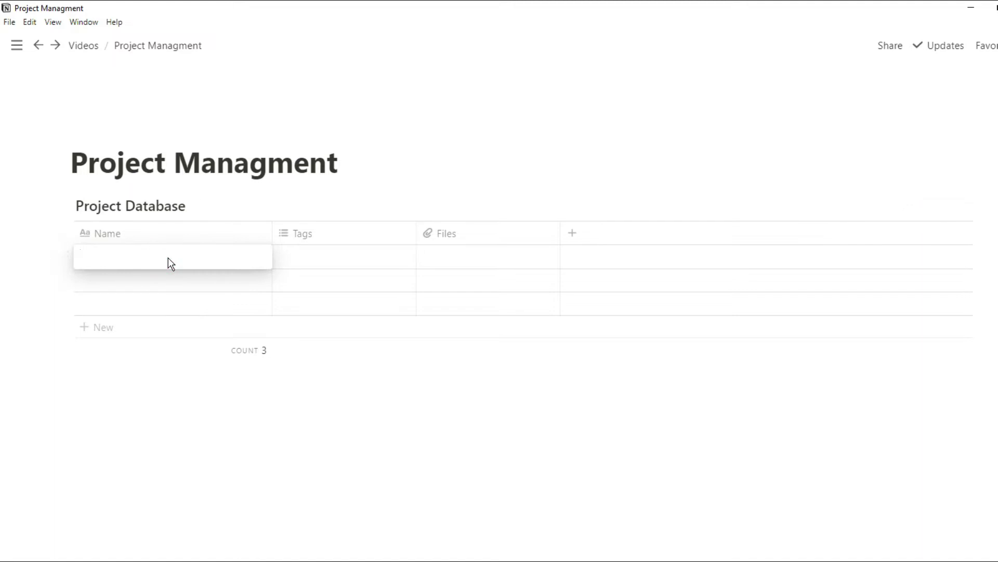
{"action": "type", "text": "Proj"}
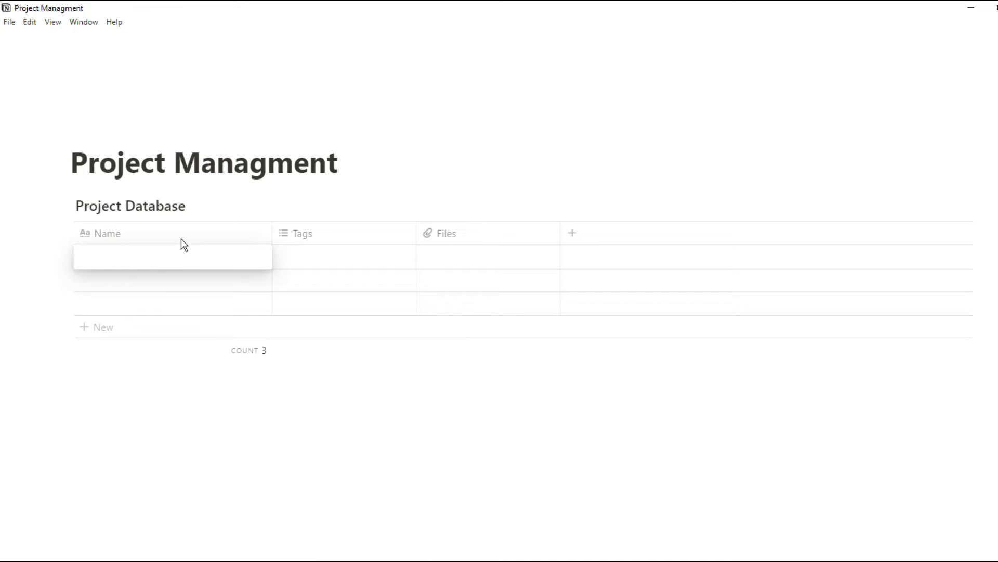
{"action": "key", "text": "Escape"}
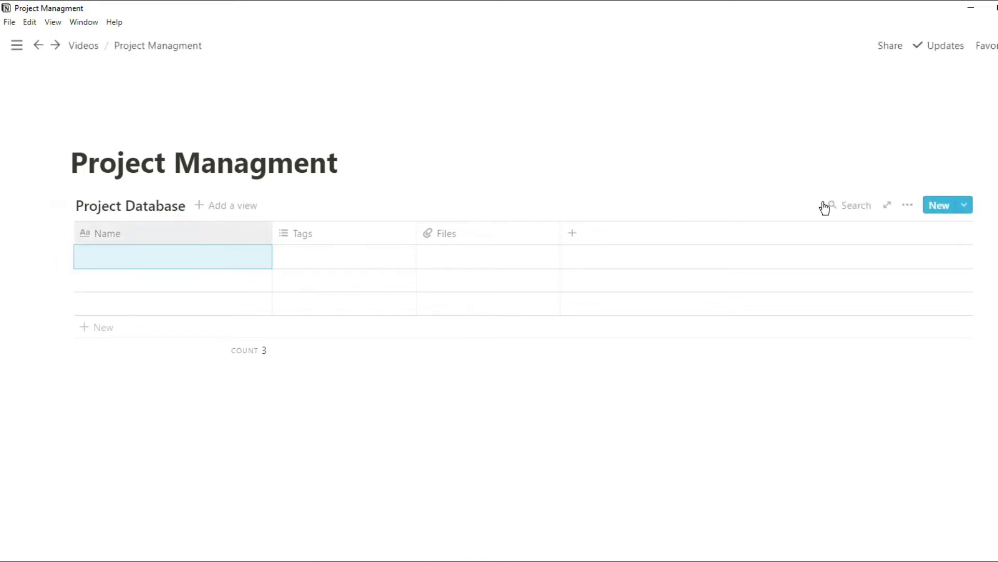
Step: Add a new Project Database template as a full page titled 'New Project Template'
{"action": "left_click", "coordinate": [964, 206]}
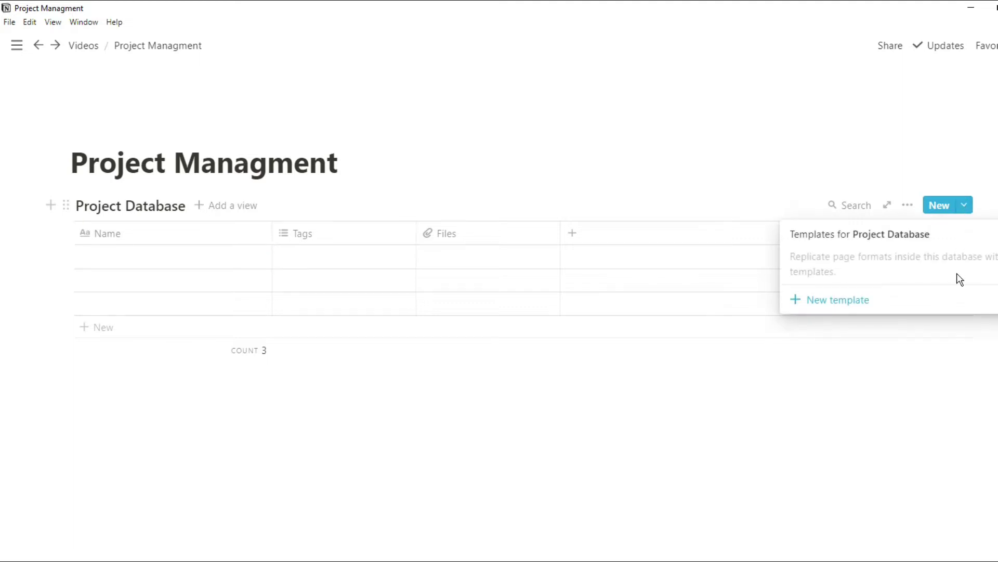
{"action": "left_click", "coordinate": [867, 301]}
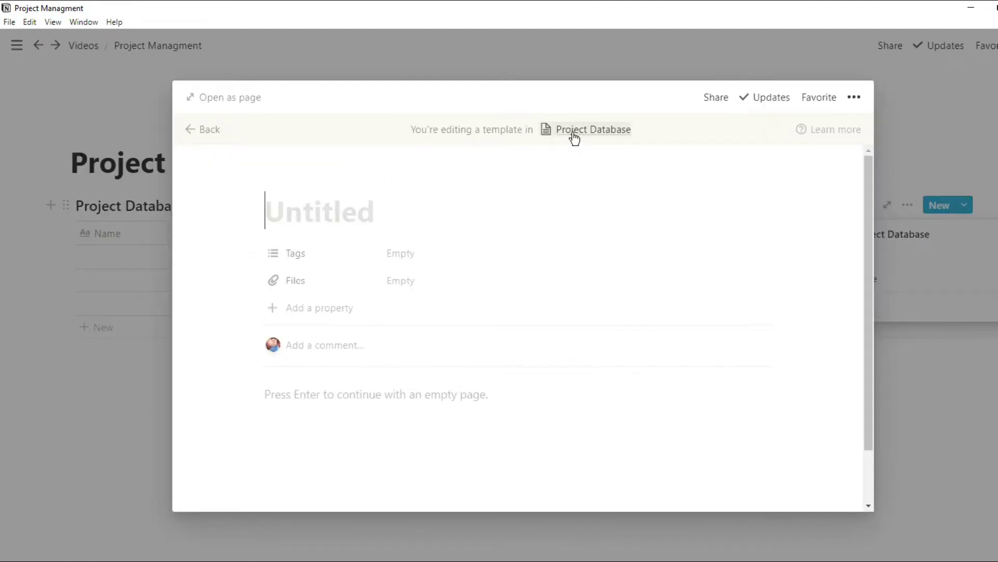
{"action": "left_click", "coordinate": [224, 100]}
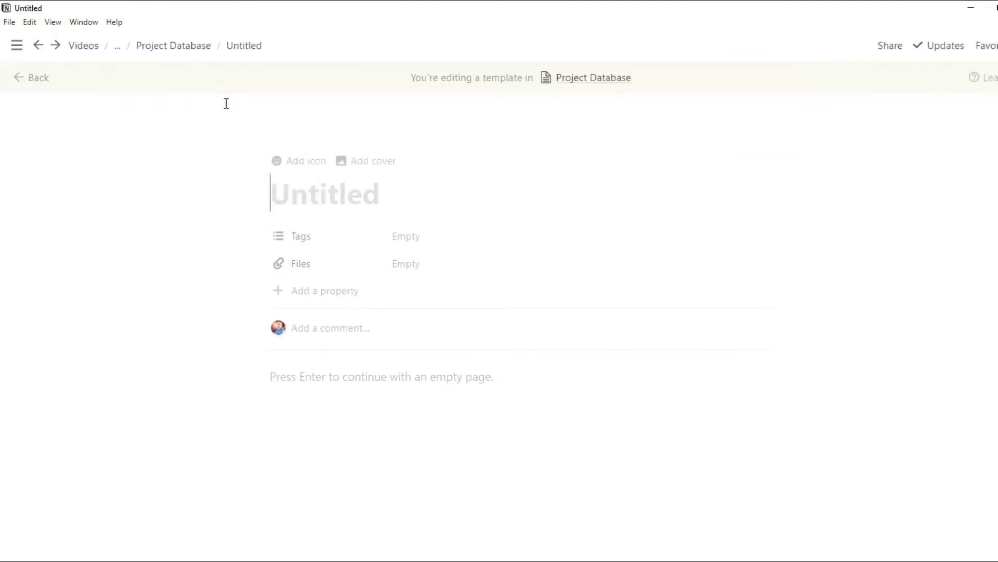
{"action": "type", "text": "New"}
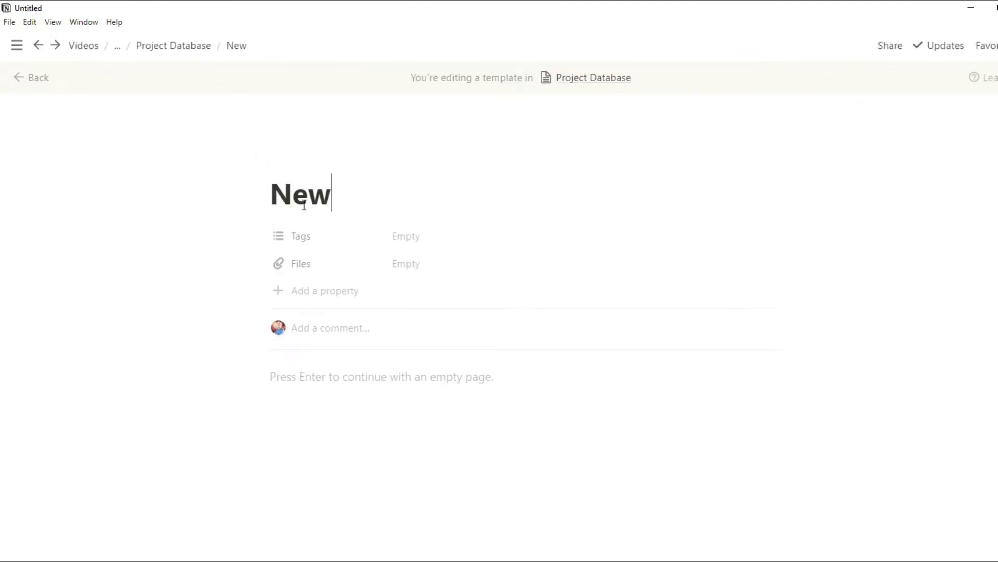
{"action": "type", "text": " Project Template"}
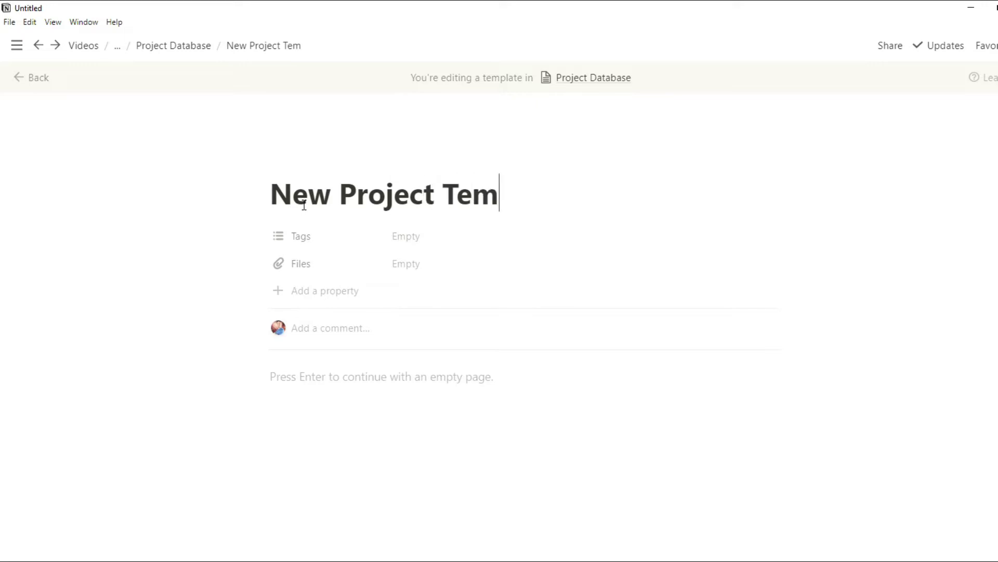
Step: Turn Tags into a Date property named Date and Files into a Text property named Completion
{"action": "left_click", "coordinate": [306, 238]}
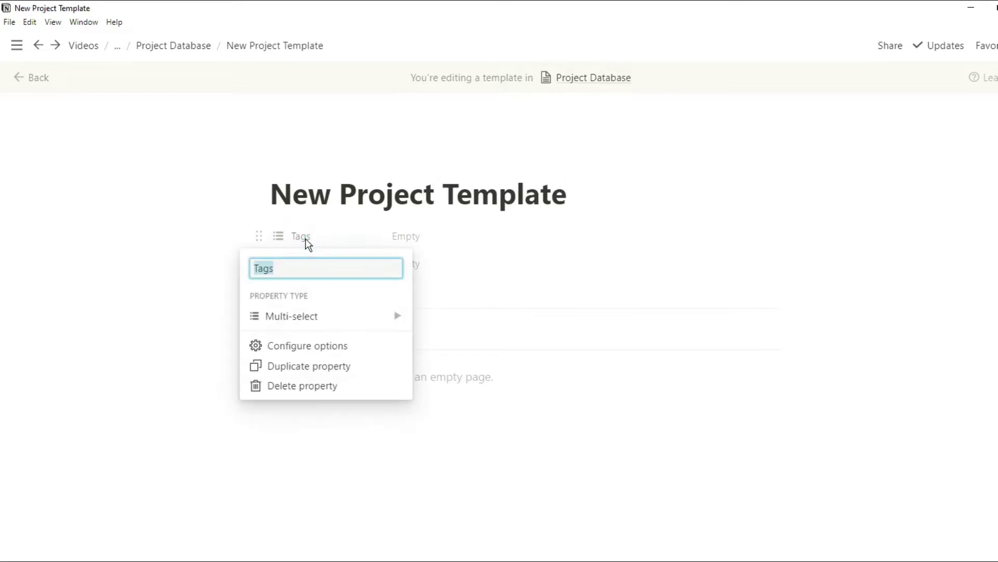
{"action": "type", "text": "Date"}
{"action": "mouse_move", "coordinate": [309, 323]}
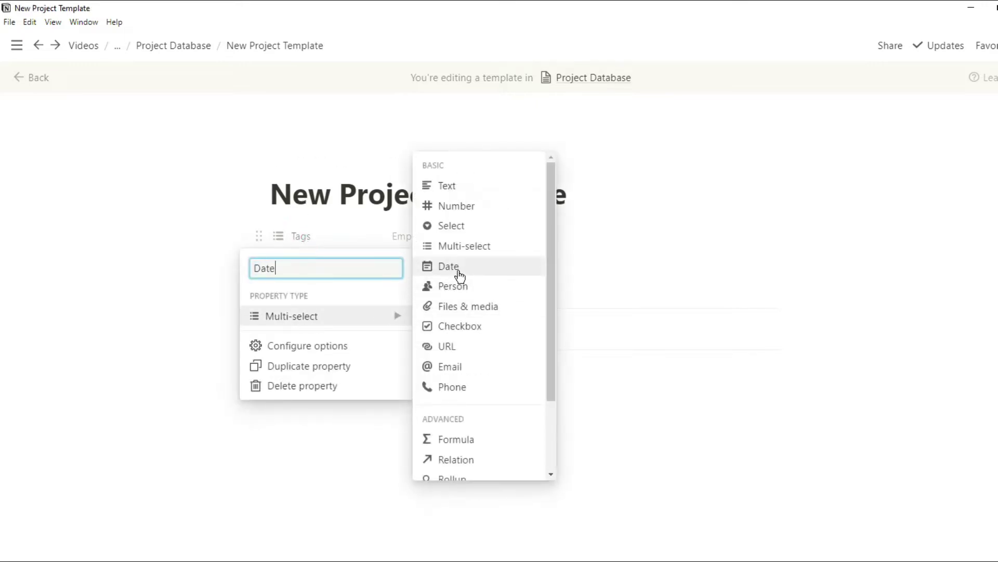
{"action": "left_click", "coordinate": [457, 267]}
{"action": "left_click", "coordinate": [323, 267]}
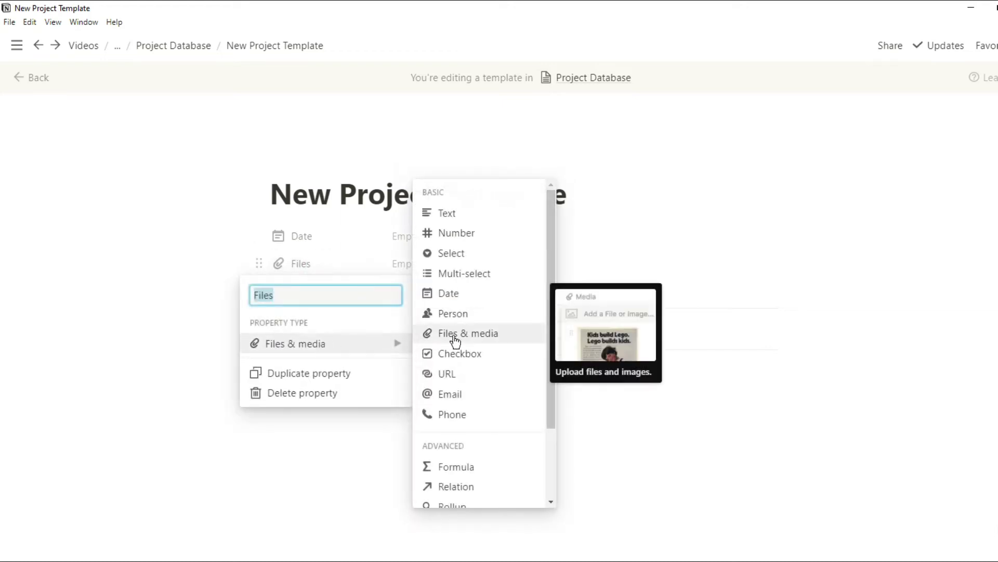
{"action": "left_click", "coordinate": [444, 213]}
{"action": "left_click", "coordinate": [301, 263]}
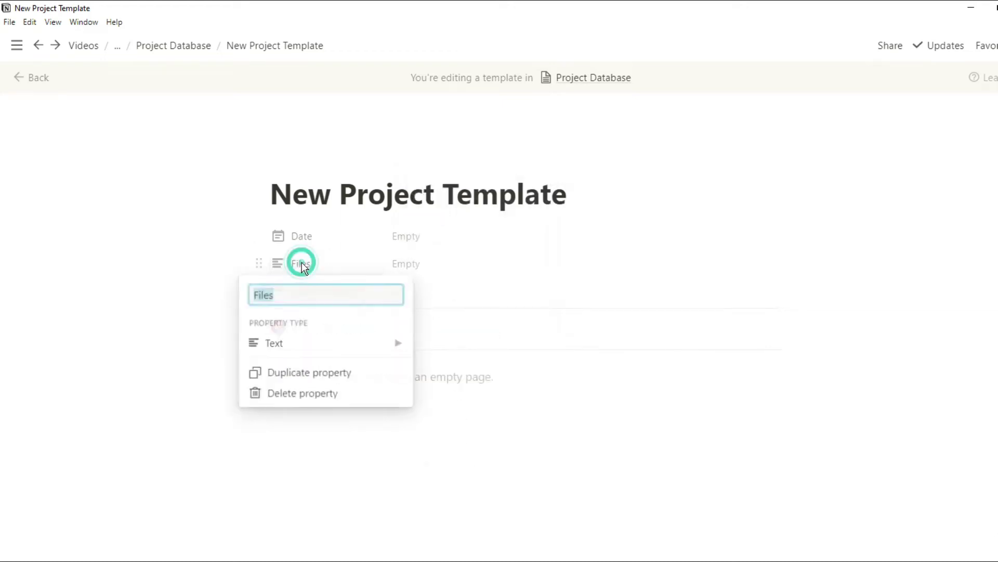
{"action": "type", "text": "Completion"}
{"action": "key", "text": "Return"}
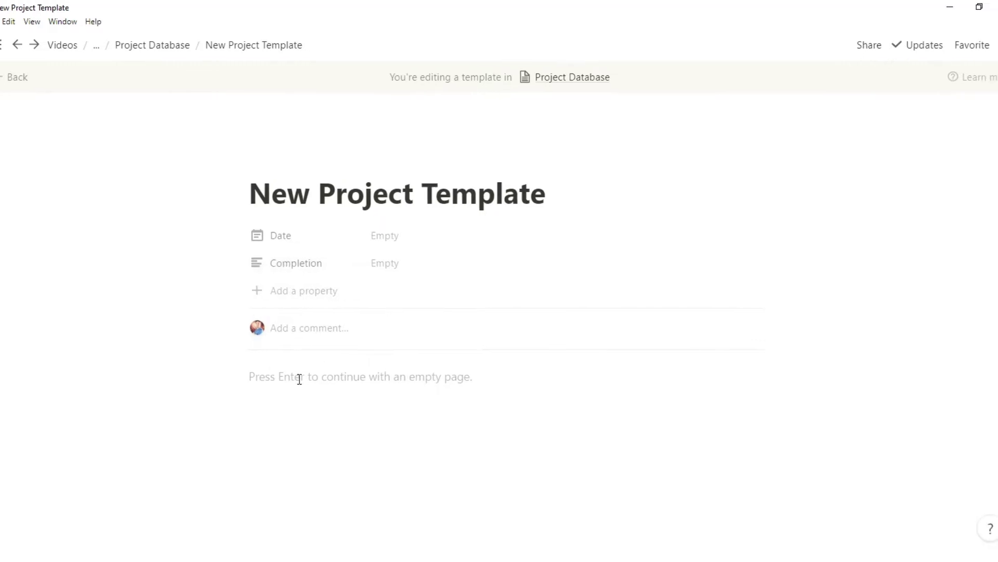
Step: Switch the template page to Full width
{"action": "left_click", "coordinate": [978, 44]}
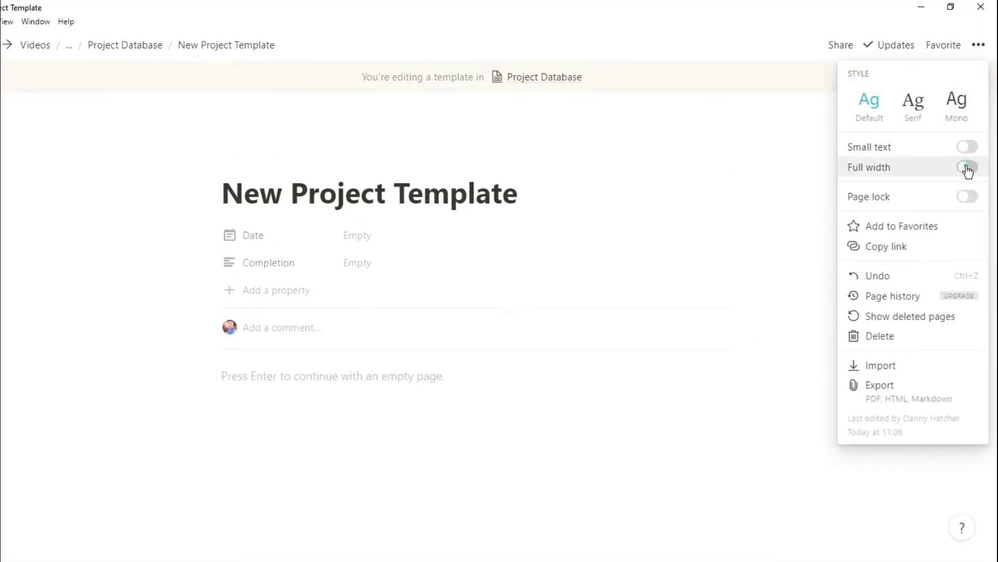
{"action": "left_click", "coordinate": [967, 167]}
{"action": "left_click", "coordinate": [193, 370]}
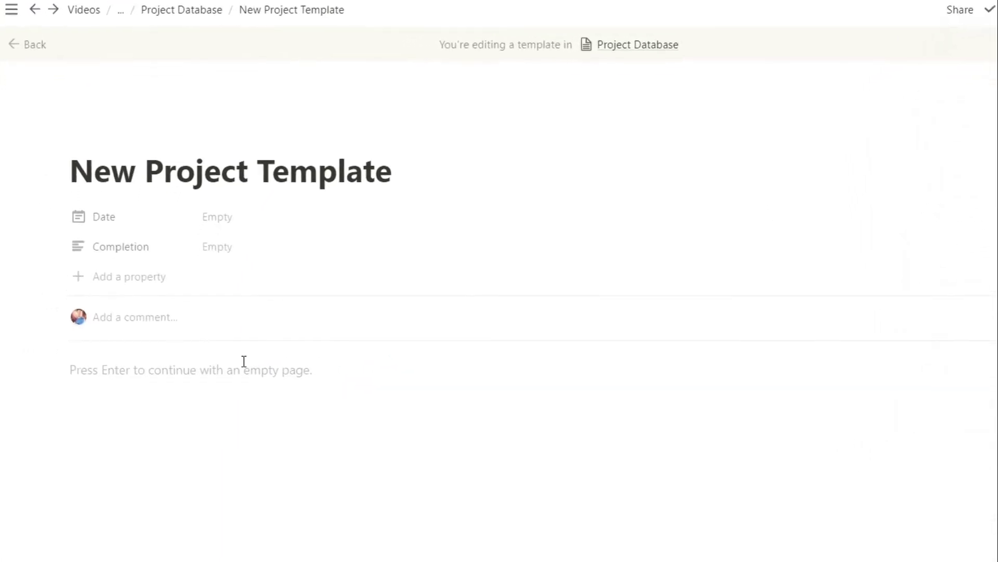
Step: Add a large 'Project' heading with 'Define the project' and 'Who will be working on it' subheadings
{"action": "left_click", "coordinate": [179, 375]}
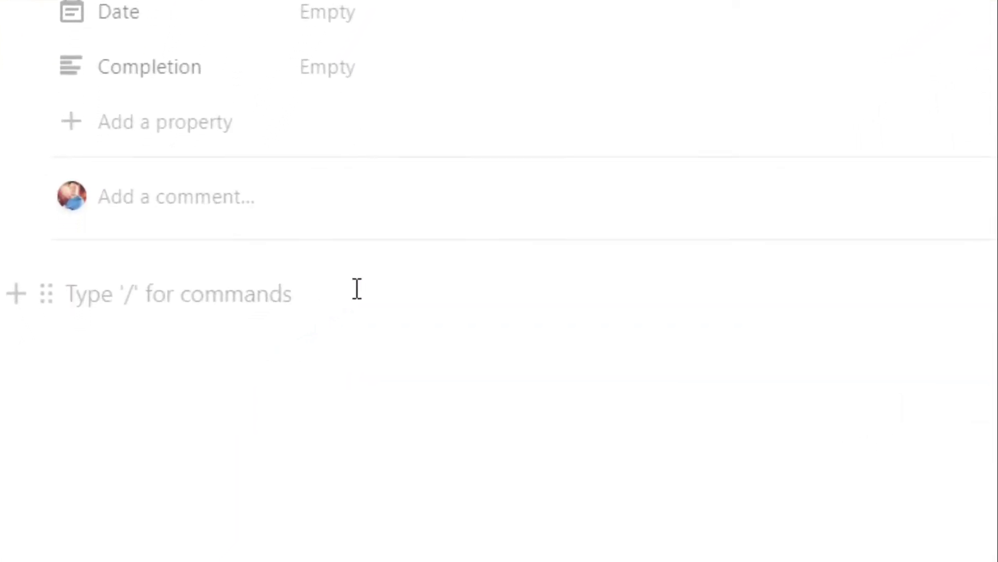
{"action": "type", "text": "Project"}
{"action": "key", "text": "ctrl+alt+1"}
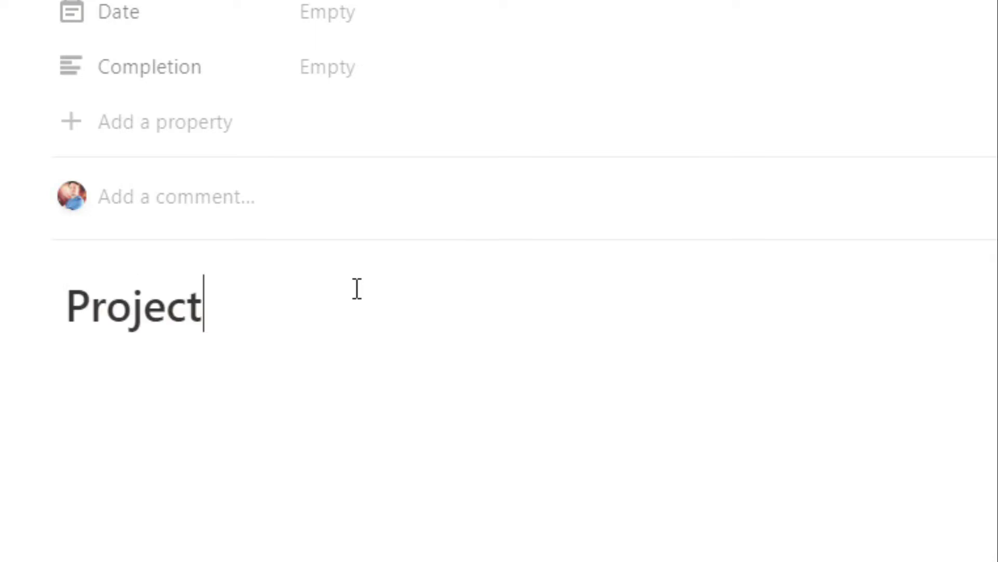
{"action": "key", "text": "Return"}
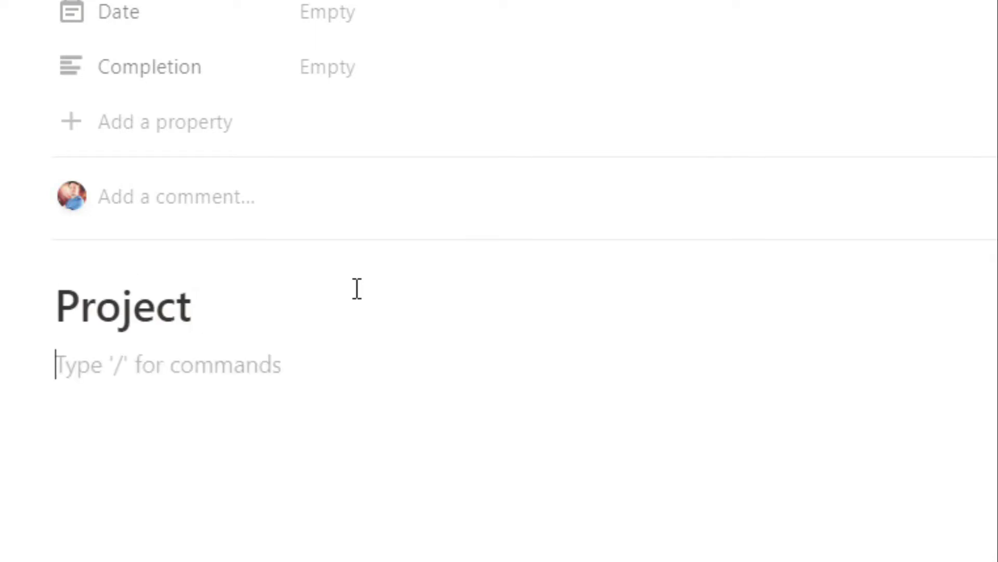
{"action": "type", "text": "### Define"}
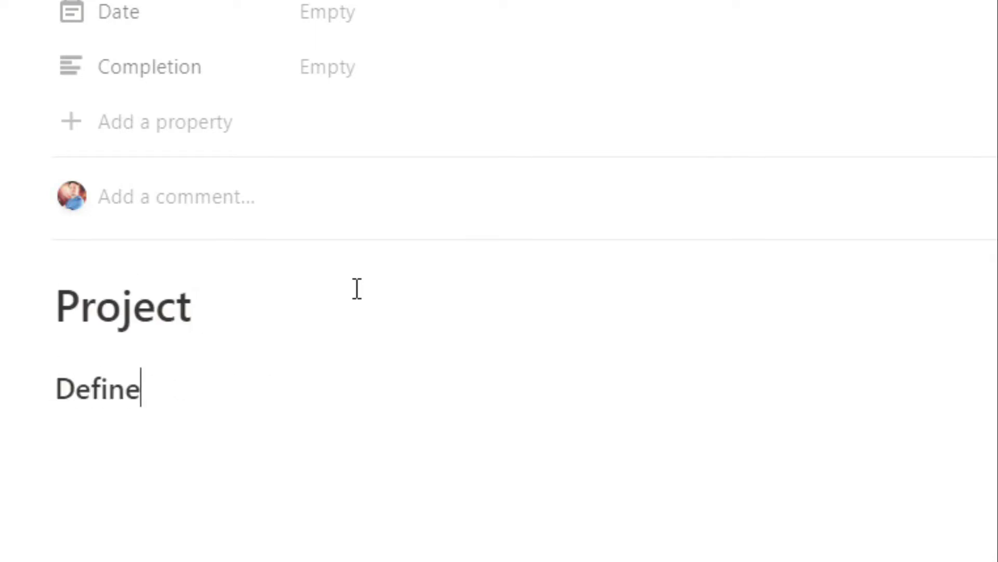
{"action": "type", "text": " the project"}
{"action": "key", "text": "Return"}
{"action": "key", "text": "Return"}
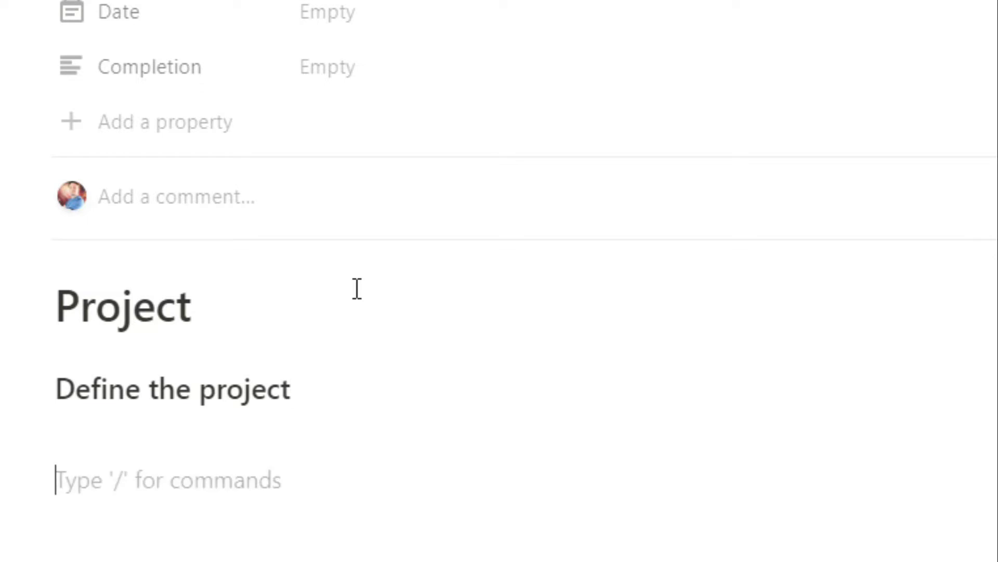
{"action": "type", "text": "### "}
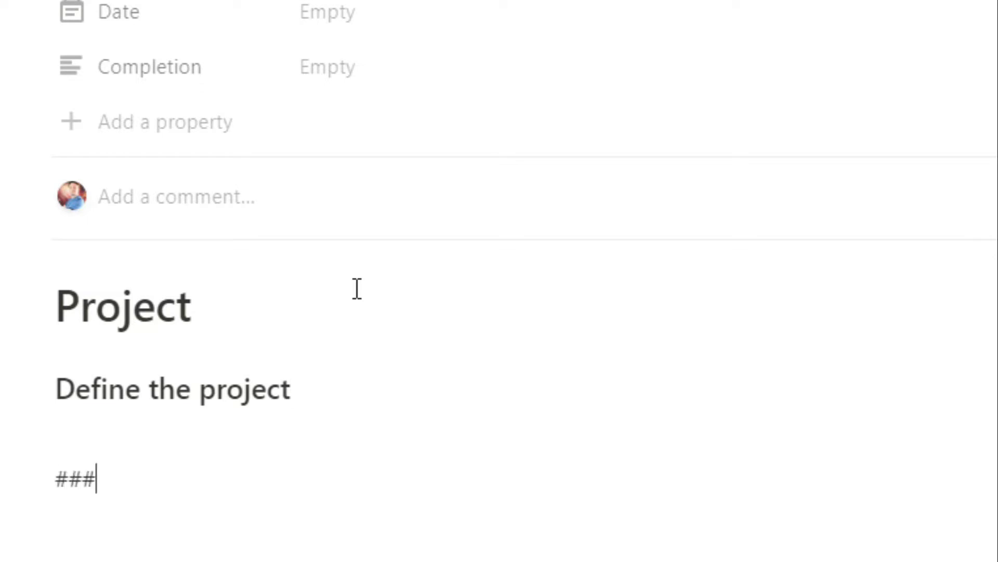
{"action": "type", "text": "Who w"}
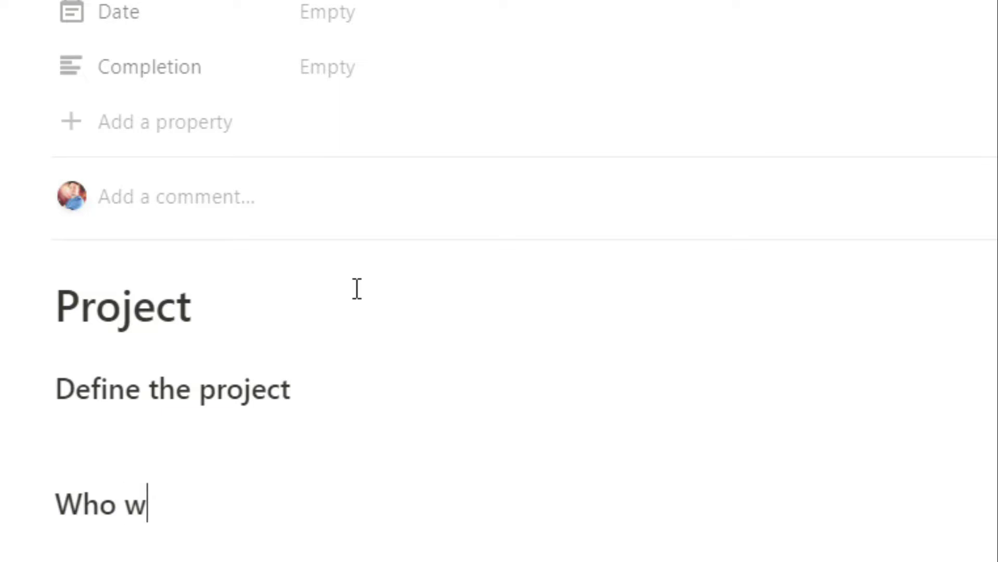
{"action": "type", "text": "ill be working on "}
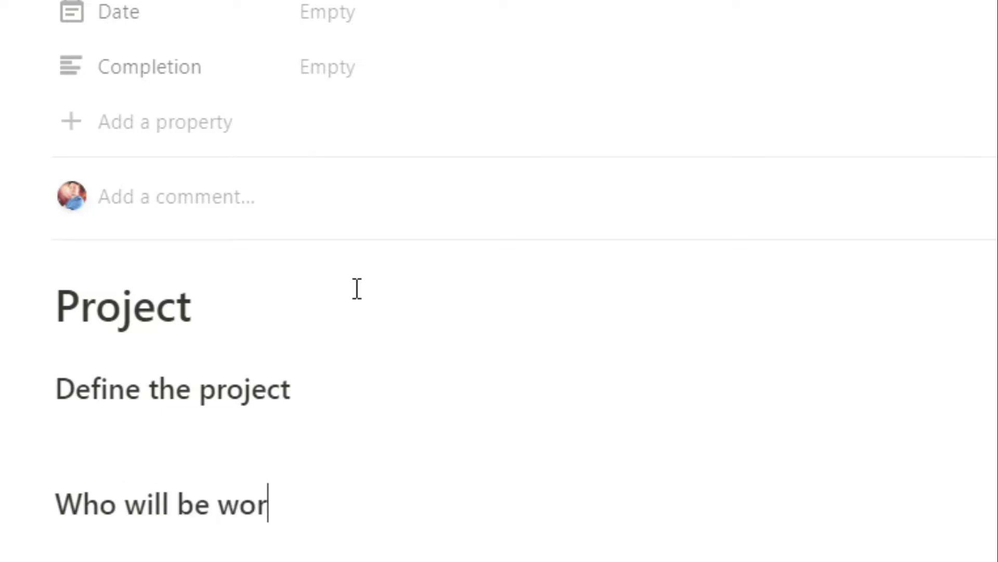
{"action": "type", "text": "it"}
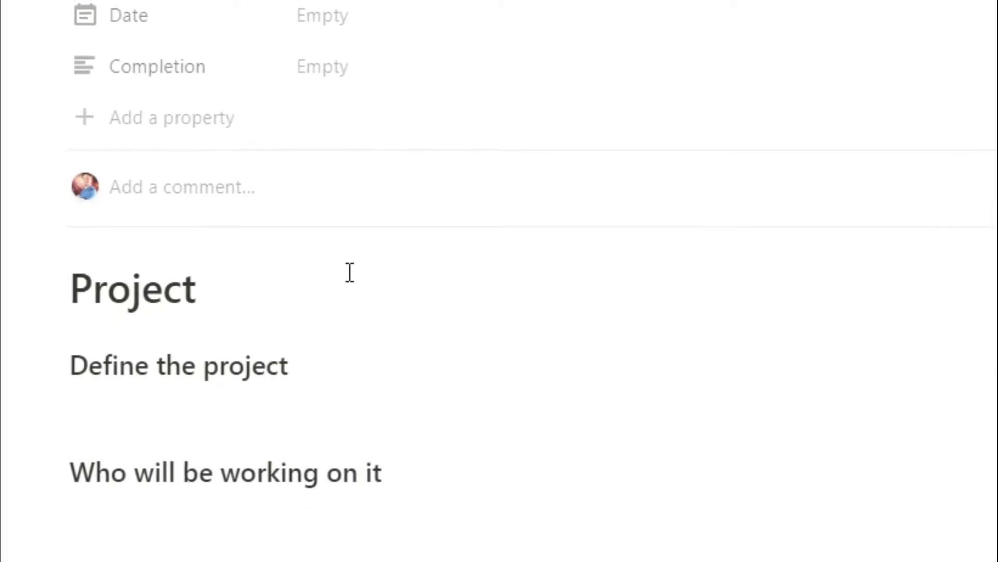
{"action": "key", "text": "Return"}
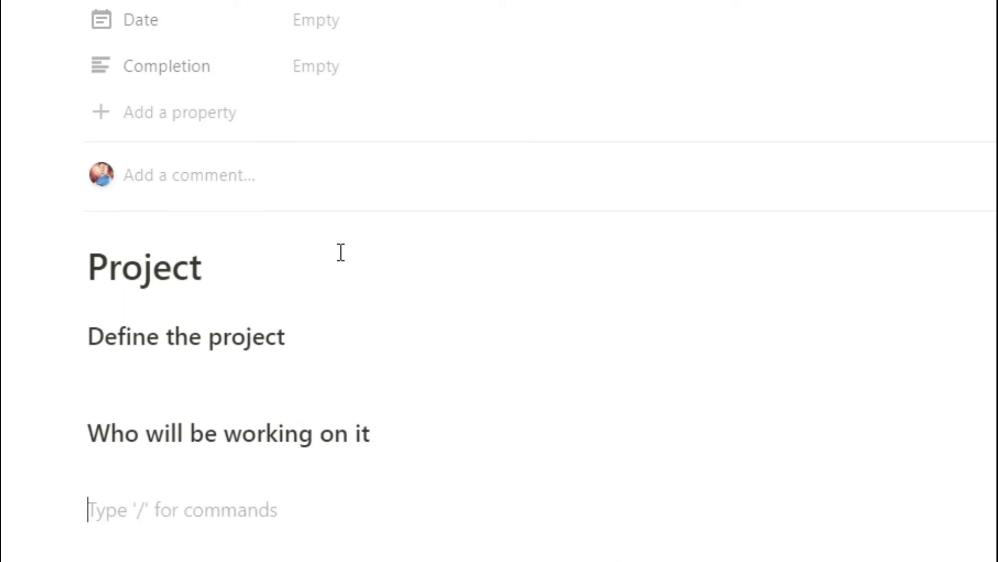
Step: Add value proposition and 'A list of stake-holders' headings, plus a numbered 'Example' item
{"action": "type", "text": "### The valu"}
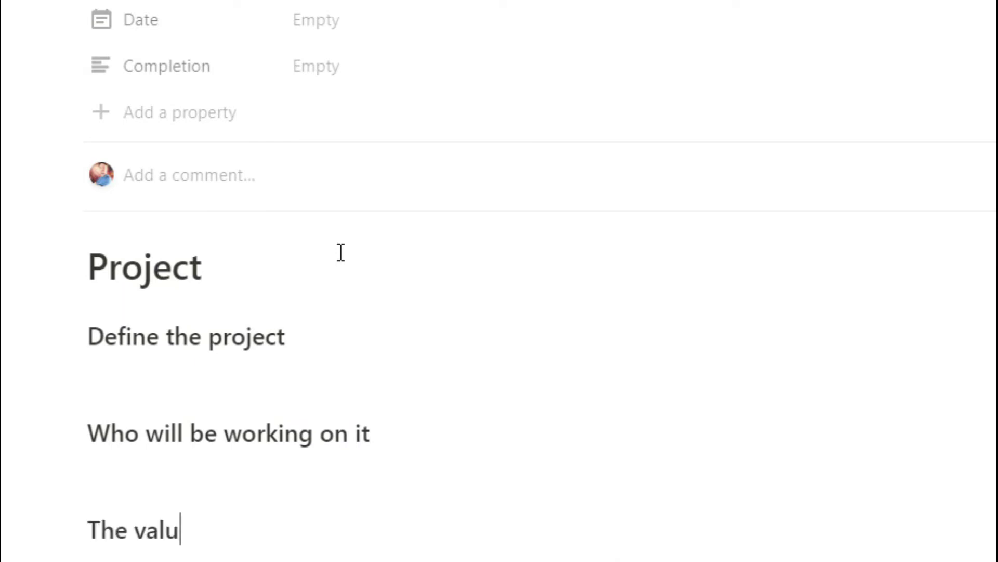
{"action": "type", "text": "e propositi"}
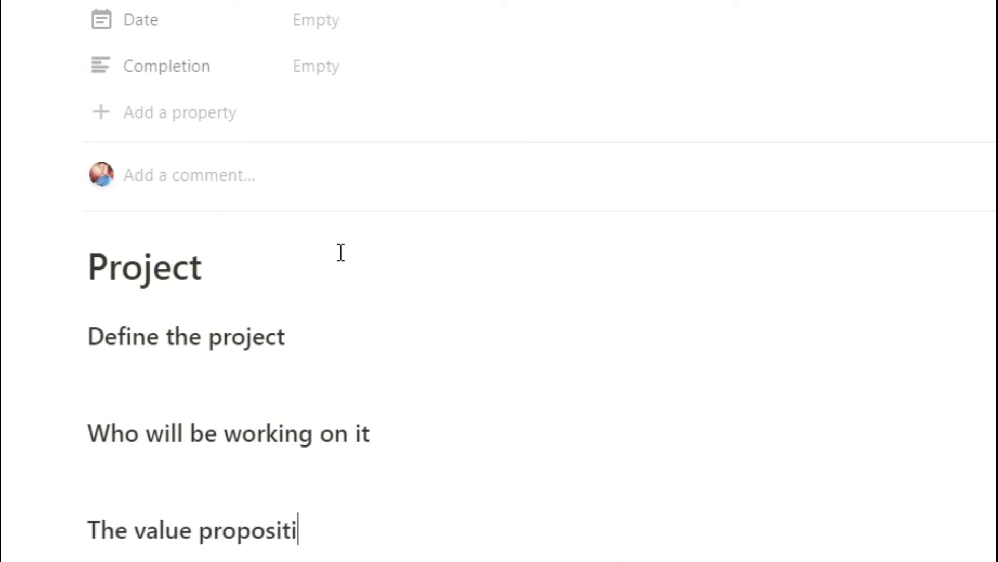
{"action": "type", "text": "on for work"}
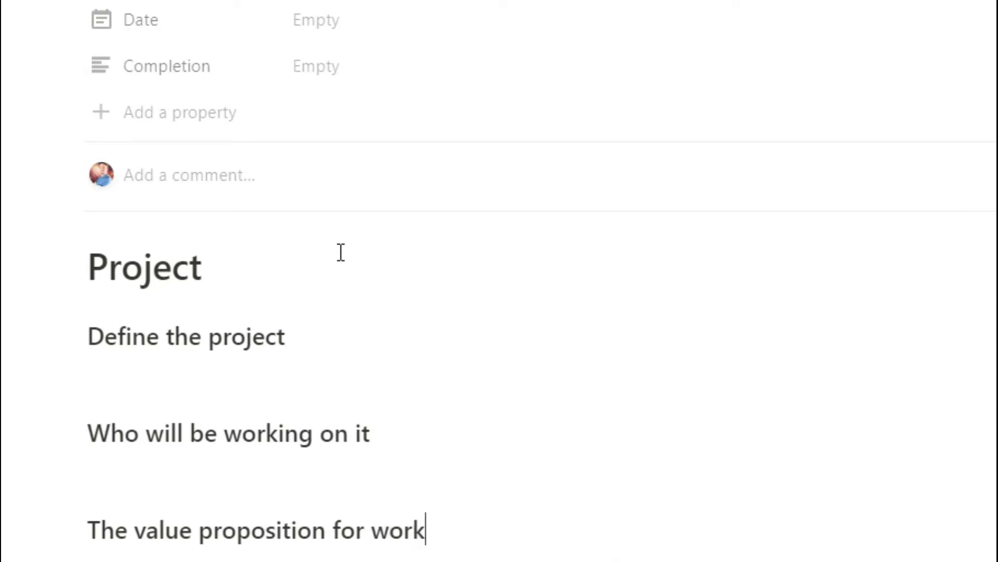
{"action": "key", "text": "Return"}
{"action": "type", "text": "##"}
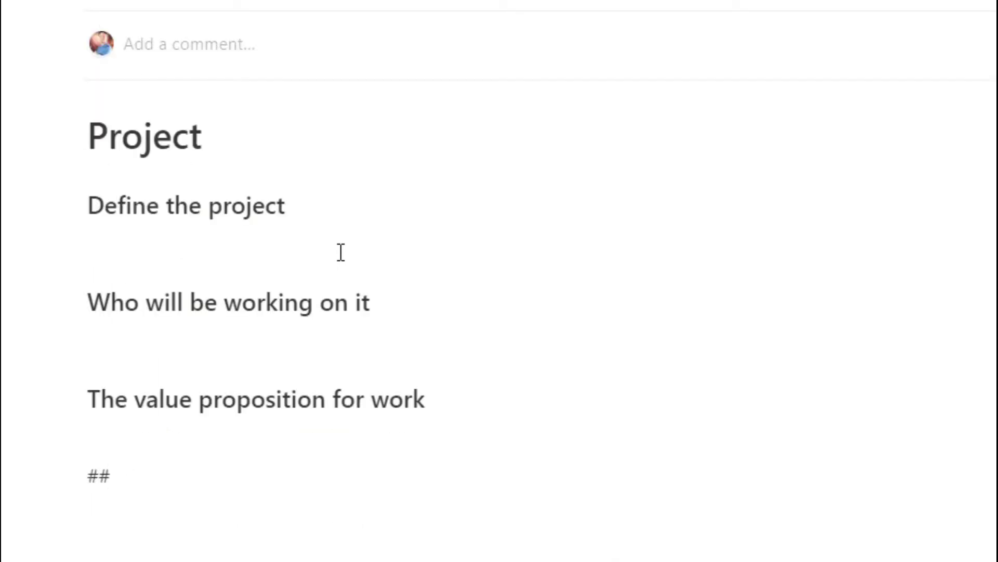
{"action": "type", "text": "# A list of stake-holder"}
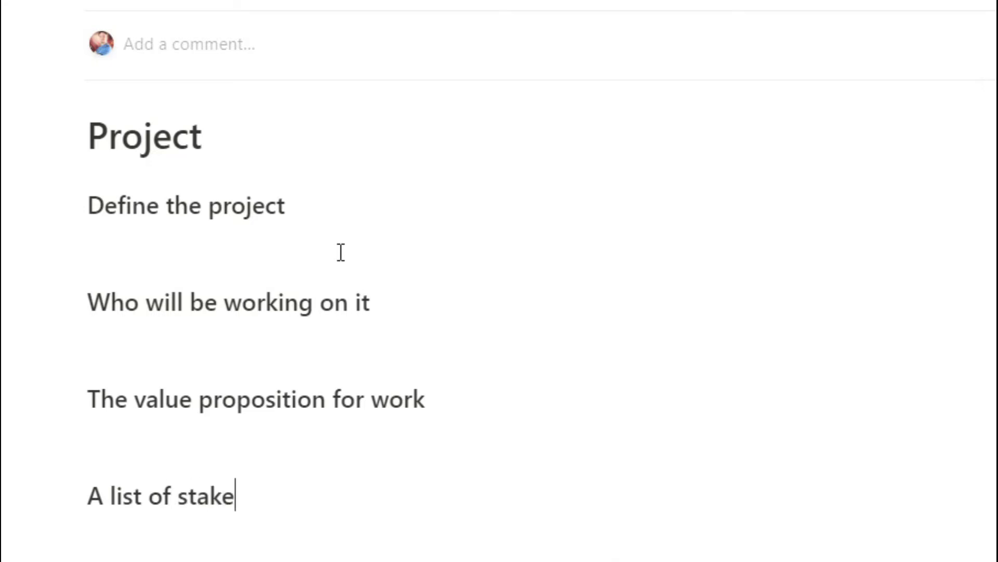
{"action": "type", "text": "s"}
{"action": "key", "text": "Return"}
{"action": "type", "text": "1."}
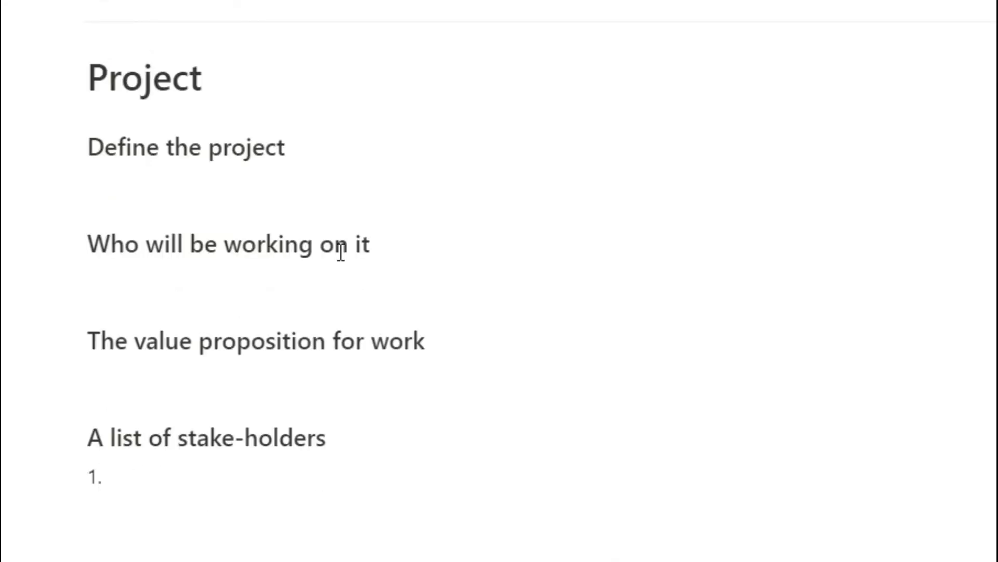
{"action": "key", "text": "BackSpace"}
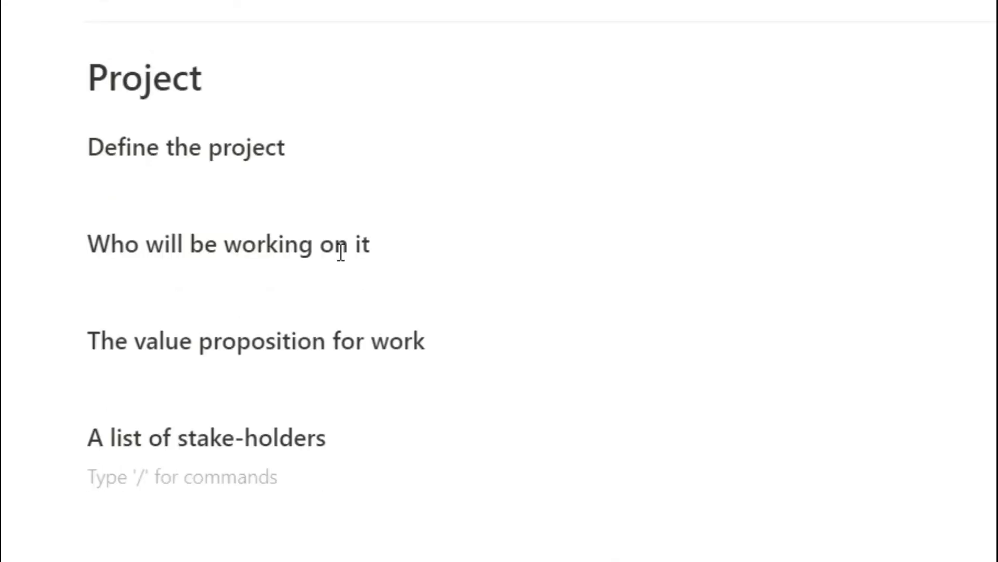
{"action": "type", "text": "1.Example"}
{"action": "key", "text": "Return"}
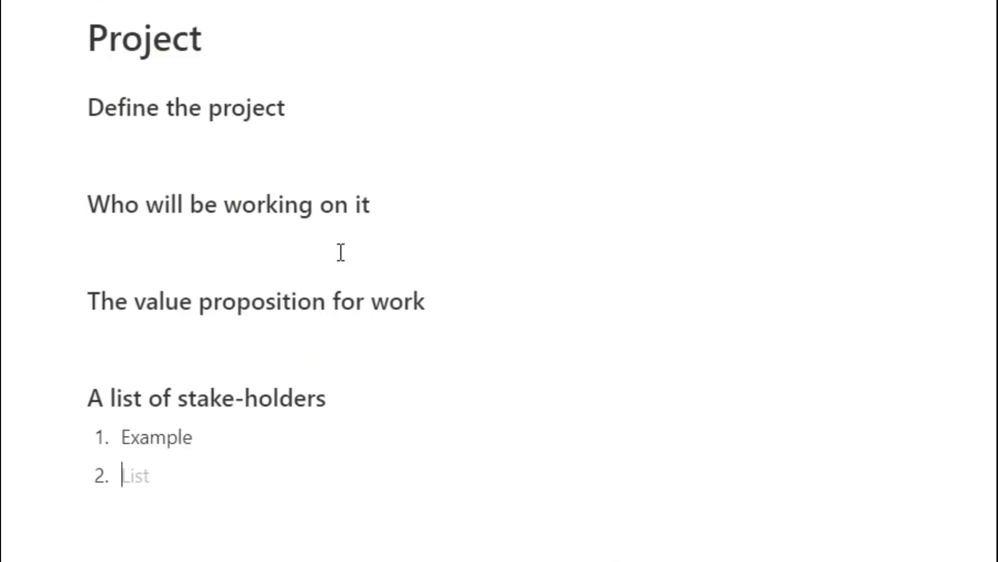
Step: End the list and add a '## Plan' heading followed by a Communication heading
{"action": "key", "text": "Return"}
{"action": "key", "text": "Return"}
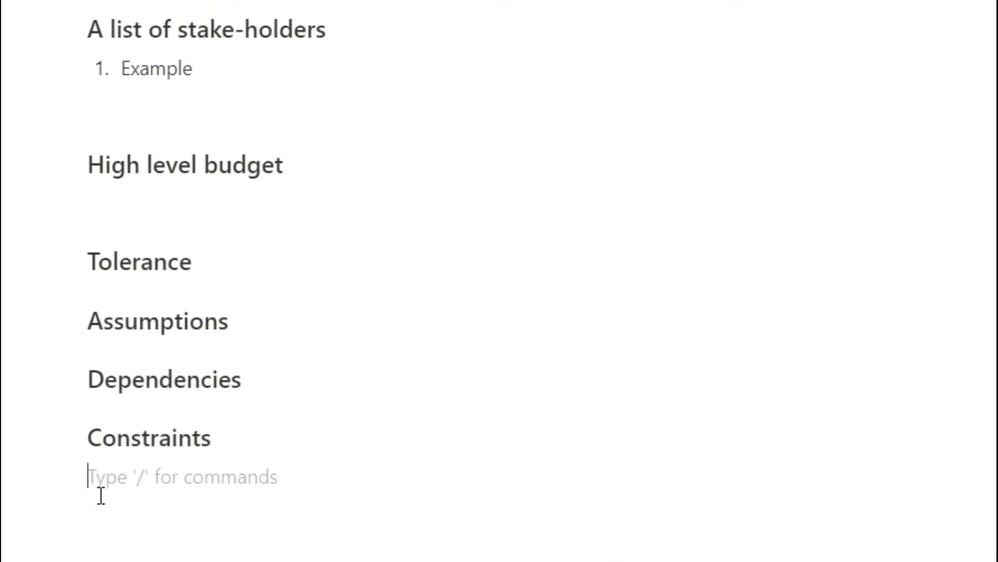
{"action": "type", "text": "## Plan"}
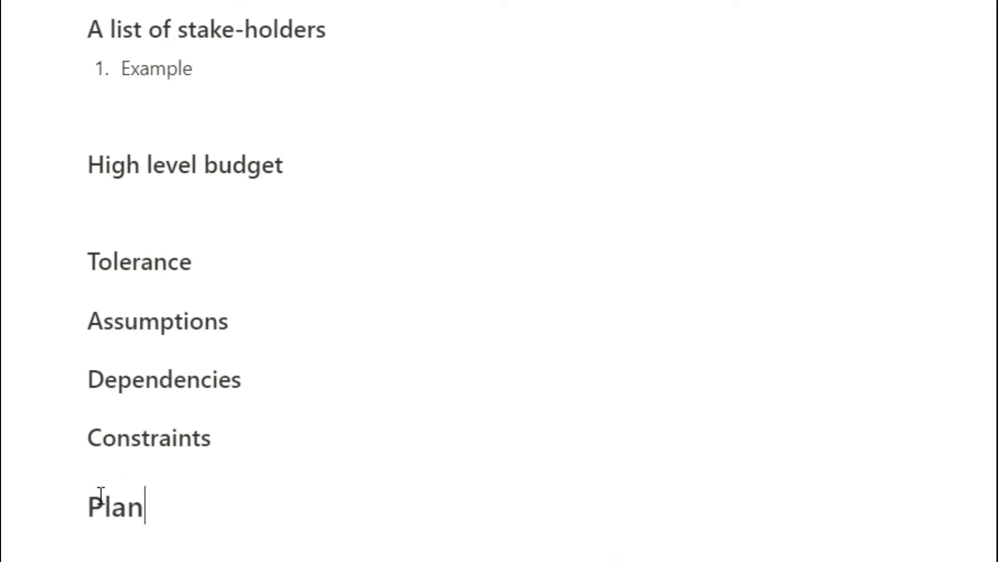
{"action": "key", "text": "Return"}
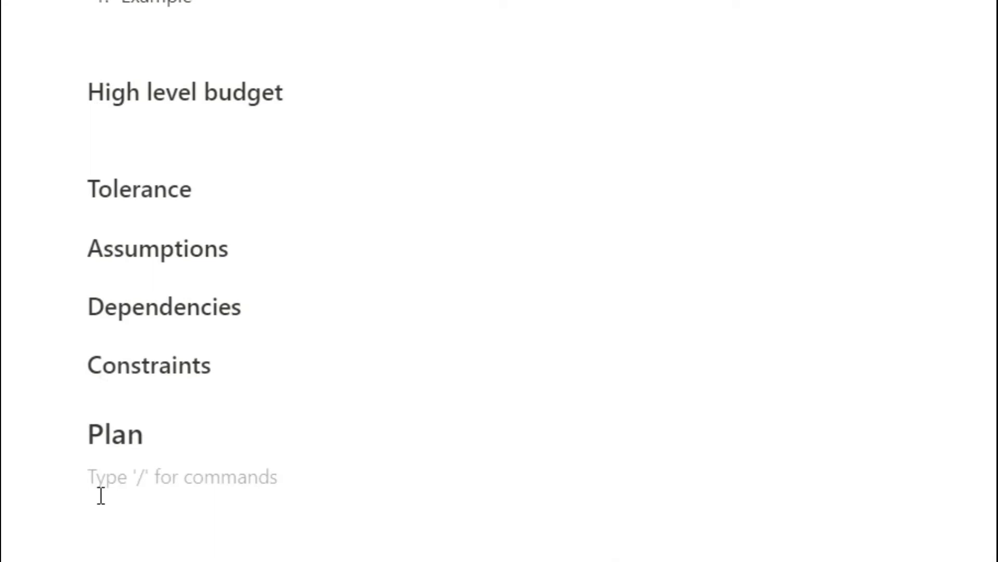
{"action": "type", "text": "### c"}
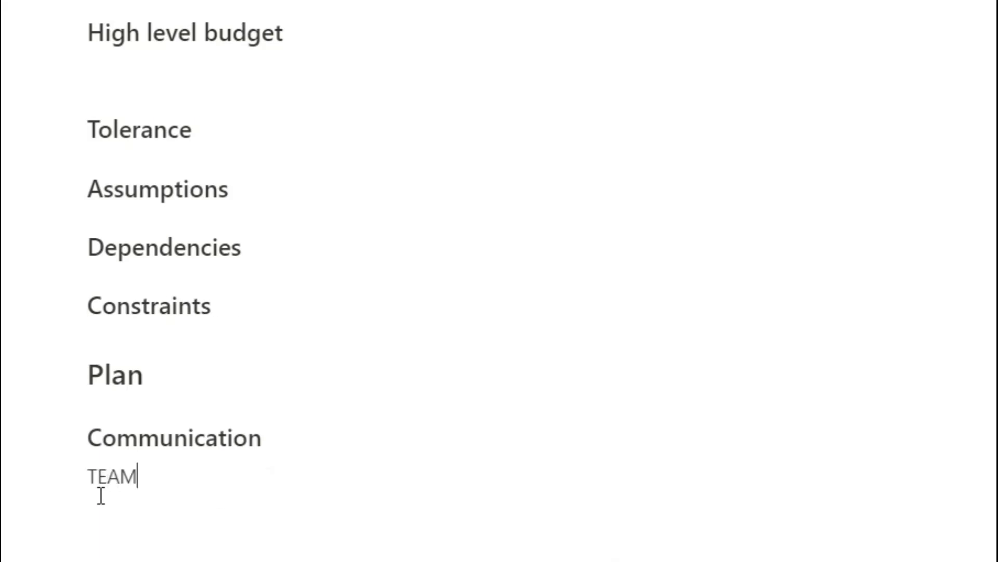
Step: Add bold TEAM, COMMITTEE, STAKEHOLDERS and FEEDBACK lines under Communication
{"action": "key", "text": "BackSpace"}
{"action": "key", "text": "BackSpace"}
{"action": "key", "text": "BackSpace"}
{"action": "key", "text": "BackSpace"}
{"action": "type", "text": "**TEAM**"}
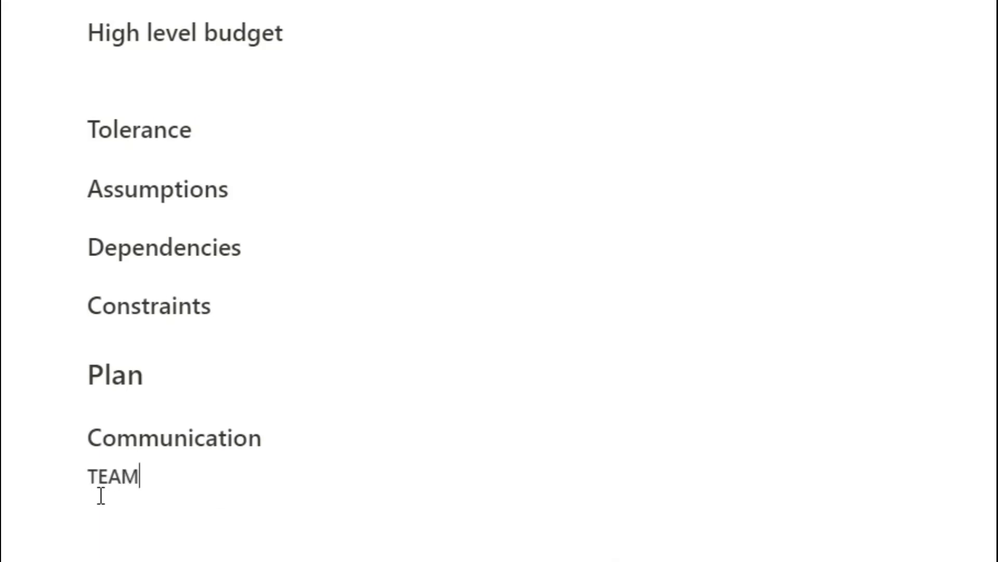
{"action": "key", "text": "Return"}
{"action": "type", "text": "**"}
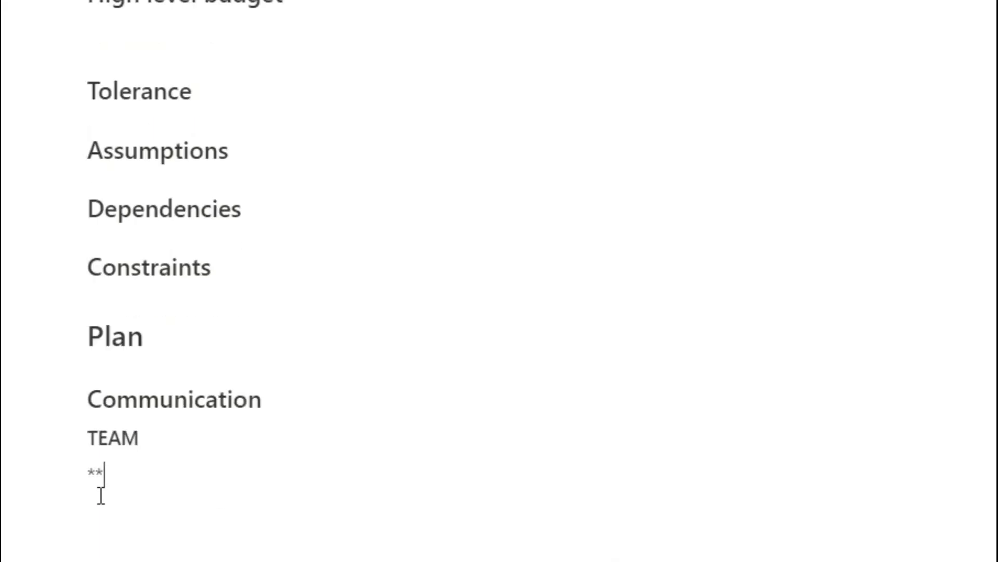
{"action": "type", "text": "COMMITTEE**"}
{"action": "key", "text": "Return"}
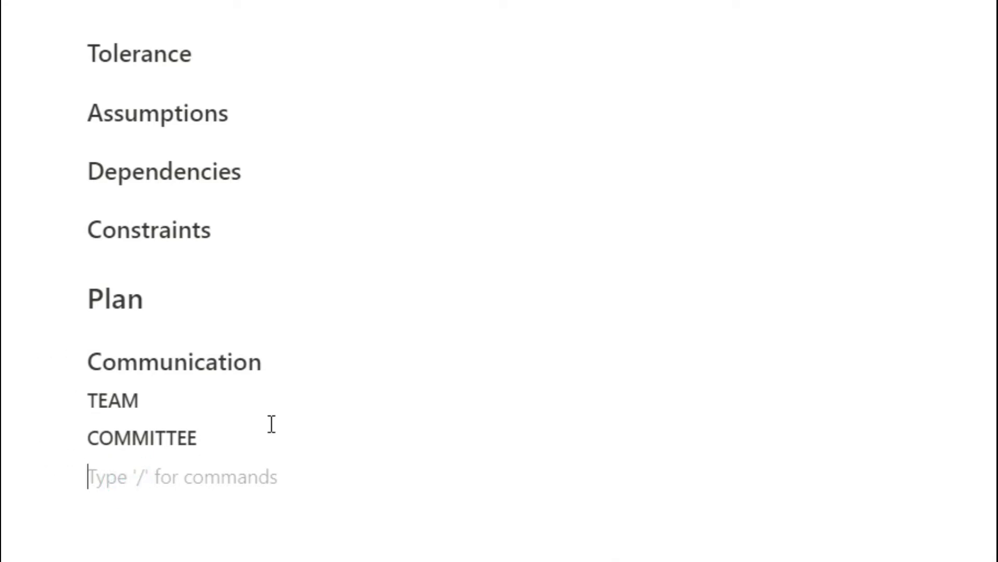
{"action": "type", "text": "**STAKEHOLDERS**"}
{"action": "key", "text": "Return"}
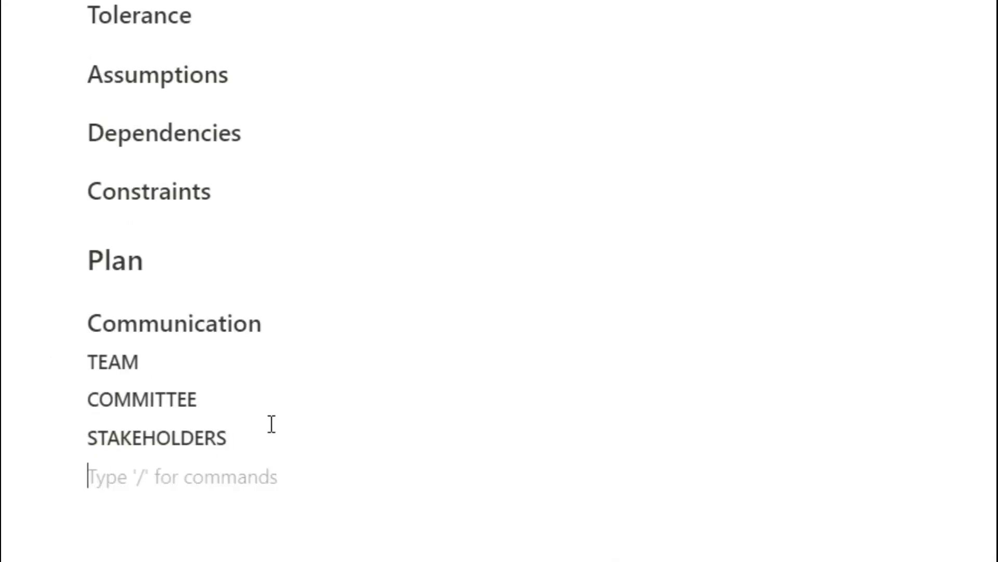
{"action": "type", "text": "**FEEDBACK**"}
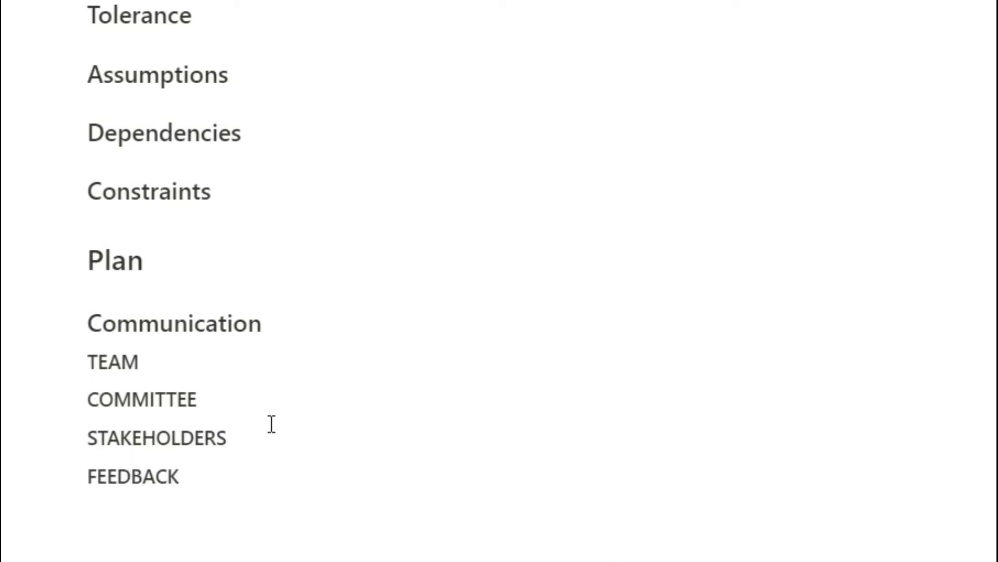
{"action": "key", "text": "Return"}
Step: Add a 'Project Control' heading with a Dashboard subpage beneath it
{"action": "key", "text": "Return"}
{"action": "type", "text": "### Project Control"}
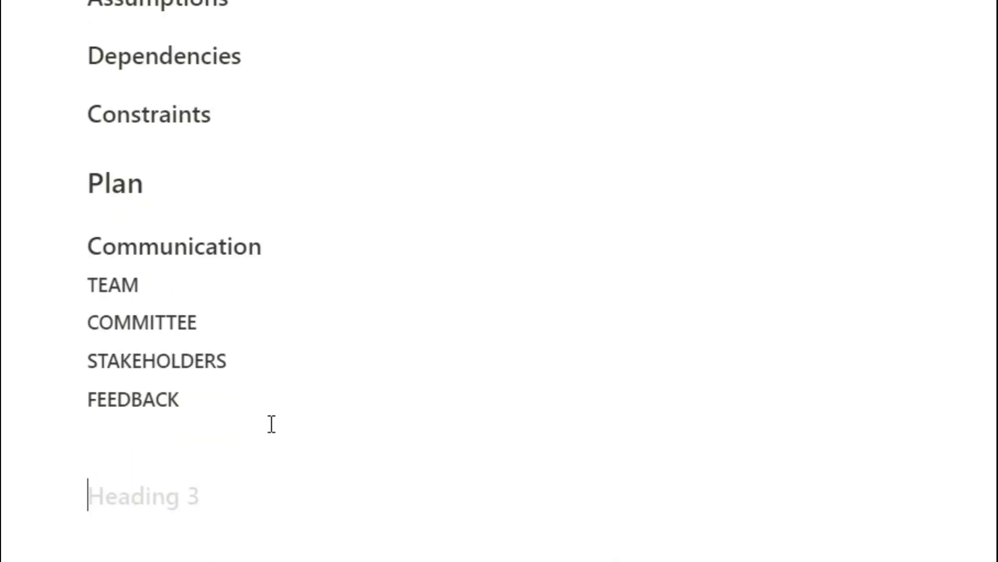
{"action": "key", "text": "Return"}
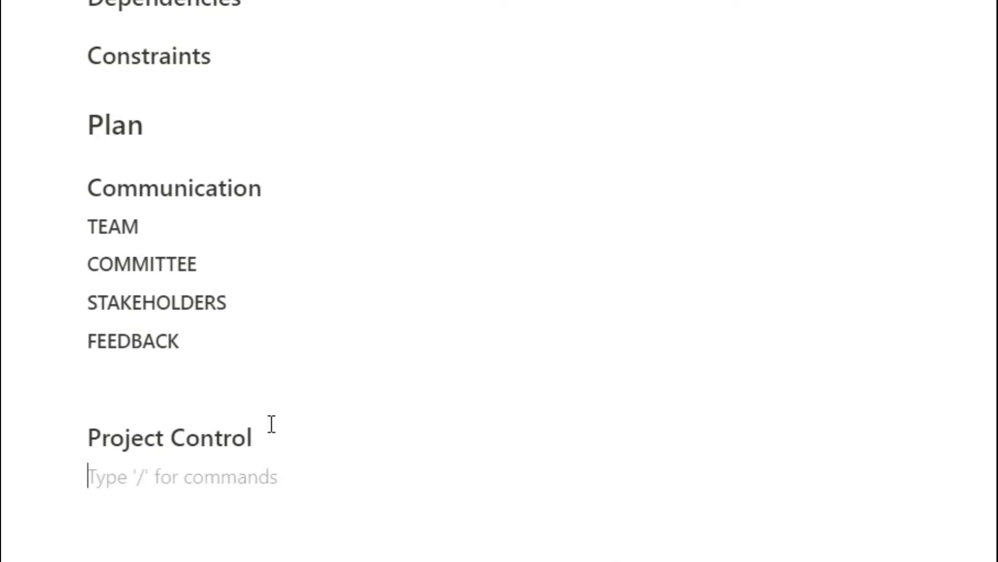
{"action": "type", "text": "Dash"}
{"action": "key", "text": "Return"}
Step: On the Dashboard page, turn Team 1, Team 2 and Team 3 into toggles and expand Team 1
{"action": "left_click", "coordinate": [172, 485]}
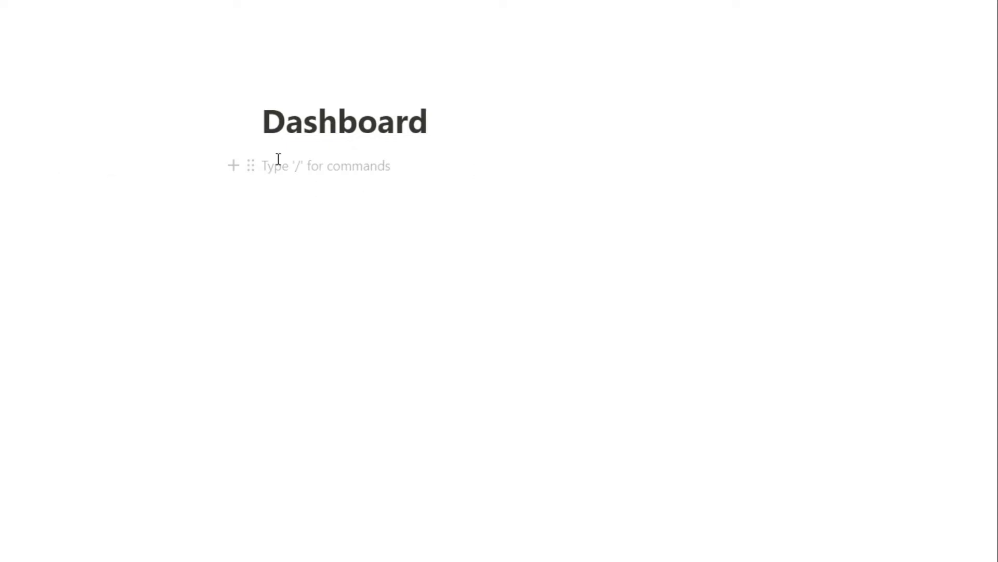
{"action": "left_click", "coordinate": [314, 163]}
{"action": "type", "text": "Team 1"}
{"action": "key", "text": "Return"}
{"action": "type", "text": "Team 2"}
{"action": "key", "text": "Return"}
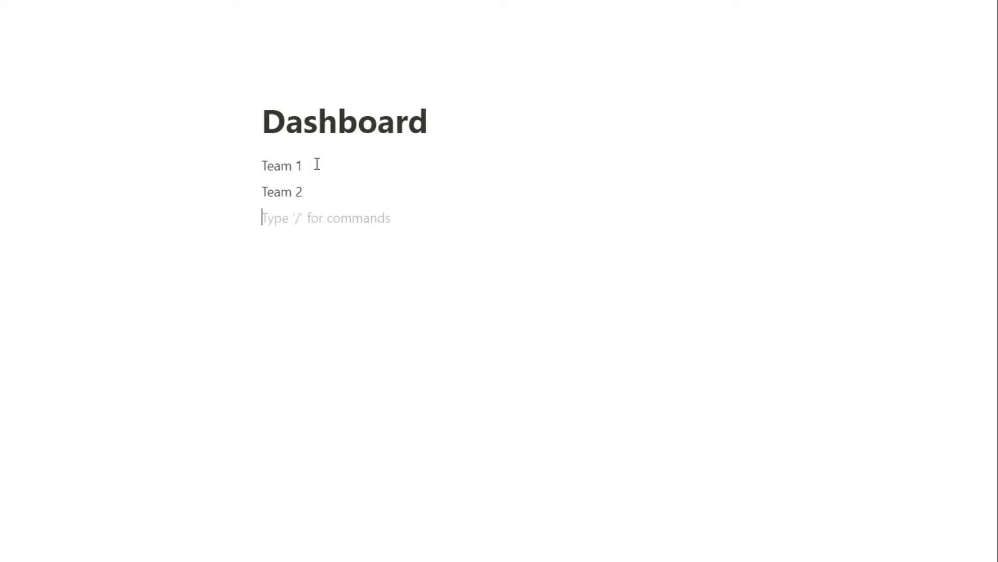
{"action": "type", "text": "Team 3"}
{"action": "key", "text": "Return"}
{"action": "left_click", "coordinate": [305, 213]}
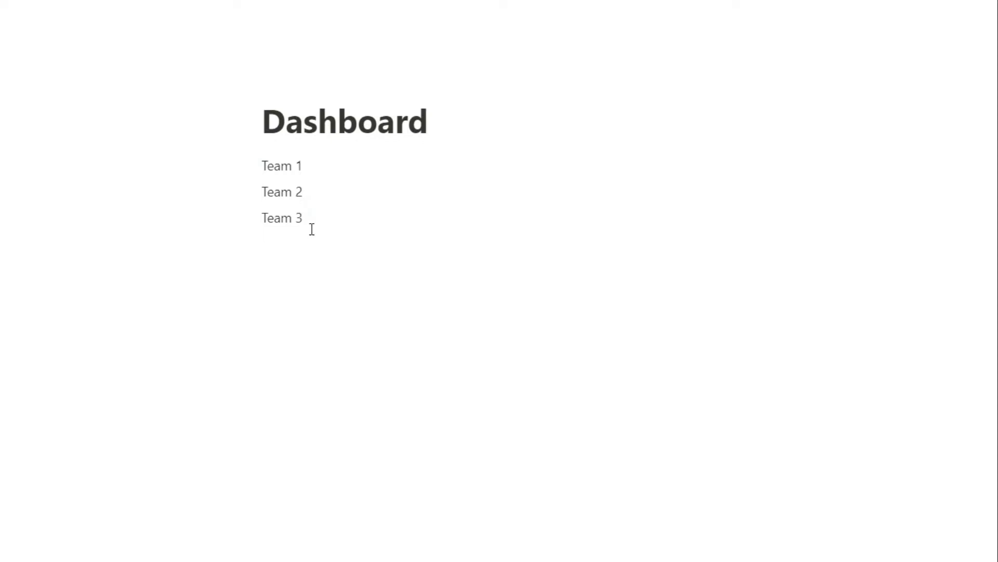
{"action": "left_click_drag", "start_coordinate": [311, 221], "coordinate": [283, 163]}
{"action": "key", "text": "ctrl+alt+7"}
{"action": "left_click", "coordinate": [279, 166]}
{"action": "left_click", "coordinate": [305, 190]}
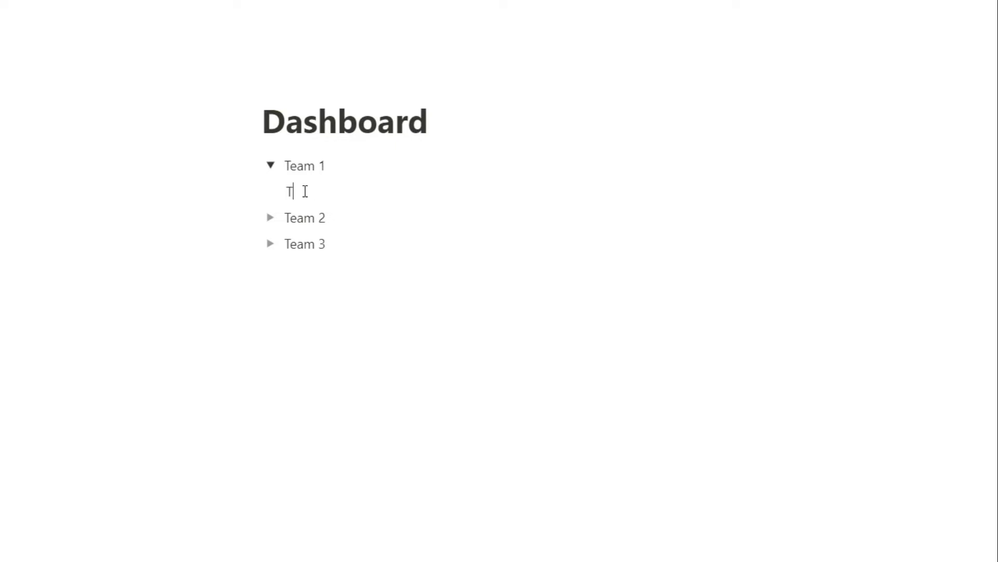
Step: Insert an inline table named Tasks under Team 1 and narrow its columns
{"action": "key", "text": "BackSpace"}
{"action": "type", "text": "/table"}
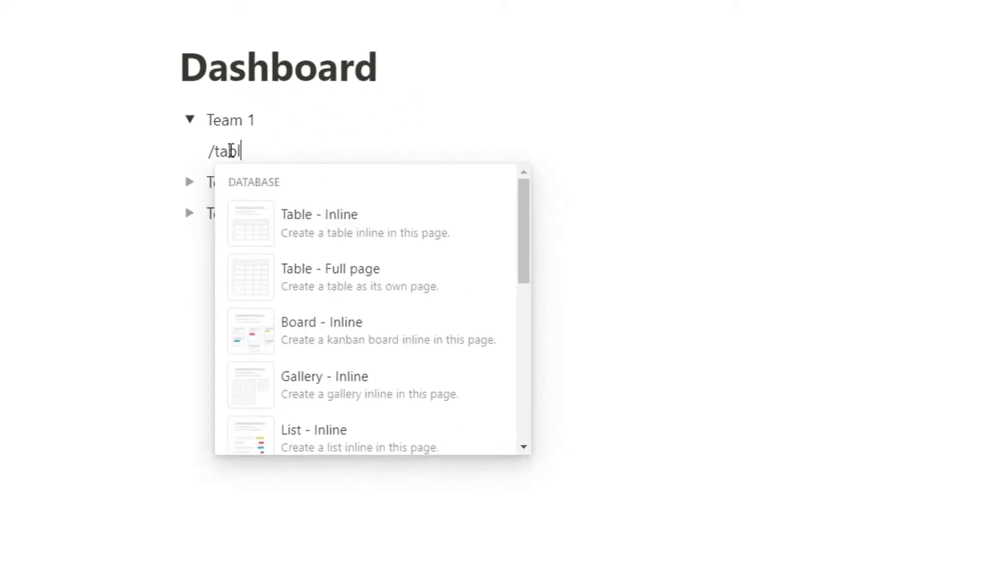
{"action": "key", "text": "Return"}
{"action": "type", "text": "Tasks"}
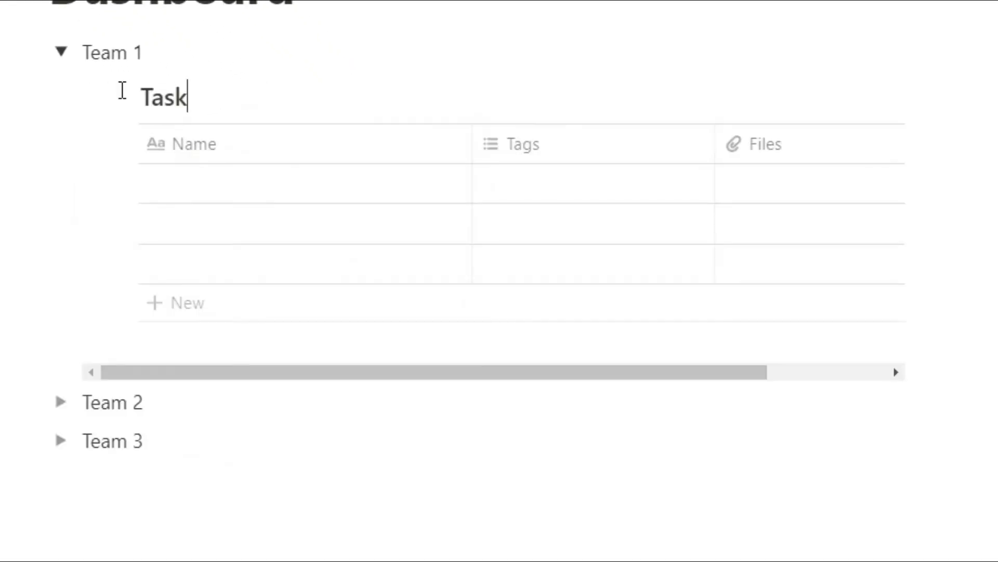
{"action": "left_click_drag", "start_coordinate": [468, 149], "coordinate": [263, 139]}
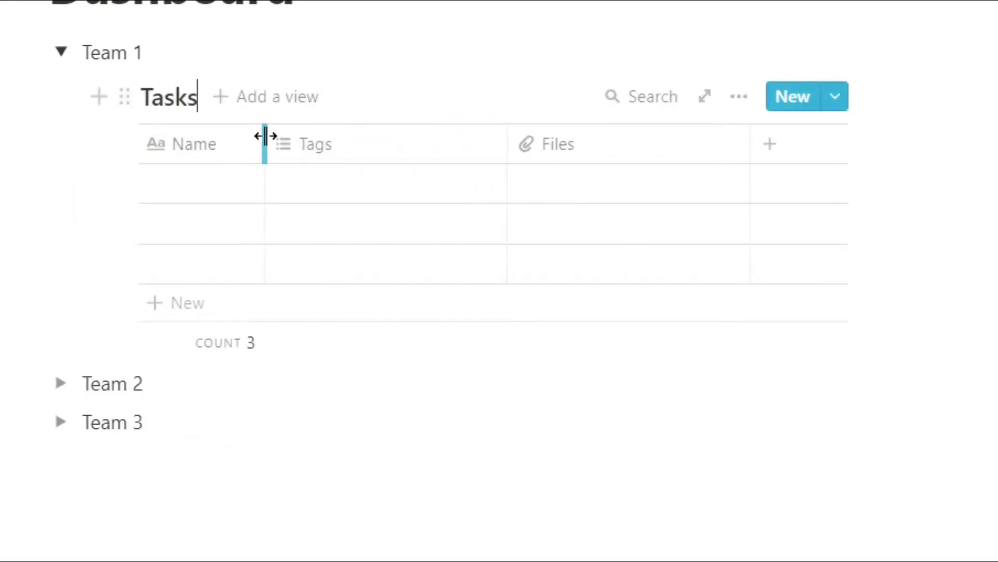
{"action": "left_click_drag", "start_coordinate": [508, 146], "coordinate": [395, 145]}
{"action": "left_click_drag", "start_coordinate": [637, 146], "coordinate": [517, 145]}
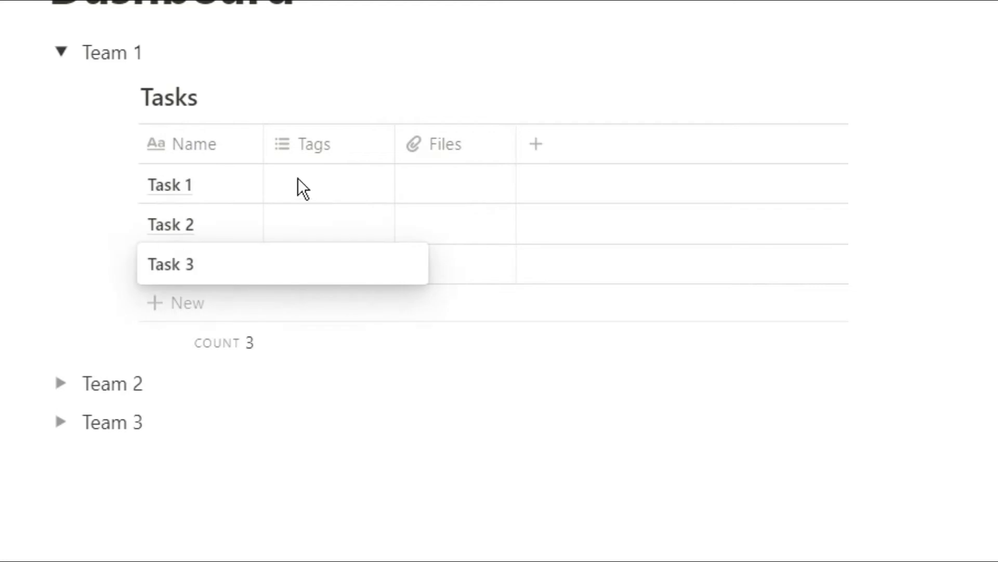
Step: Change the Tags column type and tag Task 1–3 with Team 1, Team 2 and Team 3
{"action": "left_click", "coordinate": [322, 144]}
{"action": "left_click", "coordinate": [225, 278]}
{"action": "left_click", "coordinate": [534, 227]}
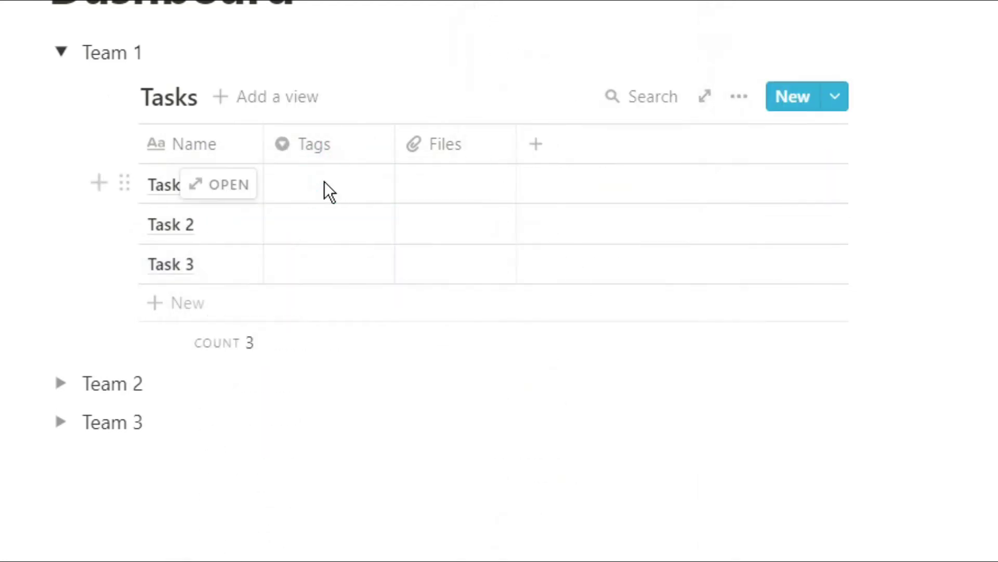
{"action": "left_click", "coordinate": [301, 185]}
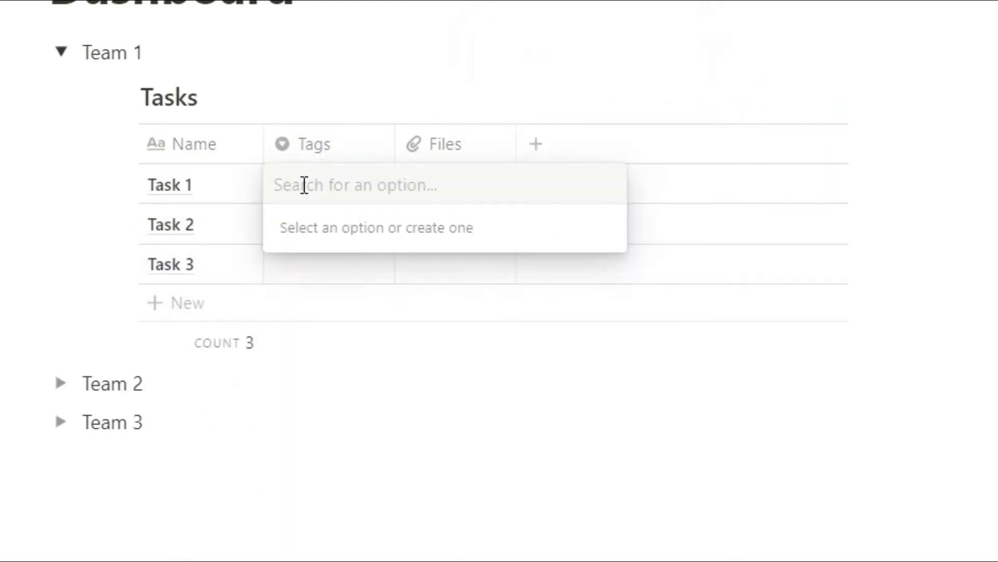
{"action": "type", "text": "Team 1"}
{"action": "key", "text": "Return"}
{"action": "type", "text": "Team 2"}
{"action": "key", "text": "Return"}
{"action": "type", "text": "Team 3"}
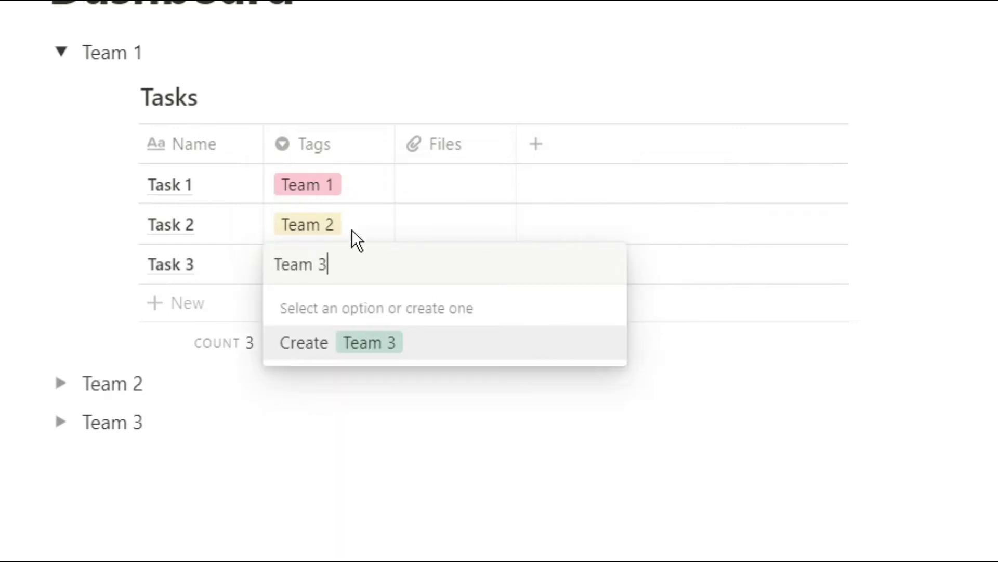
{"action": "key", "text": "Return"}
Step: Filter the Tasks table to show only rows where Tags is Team 1
{"action": "left_click", "coordinate": [739, 96]}
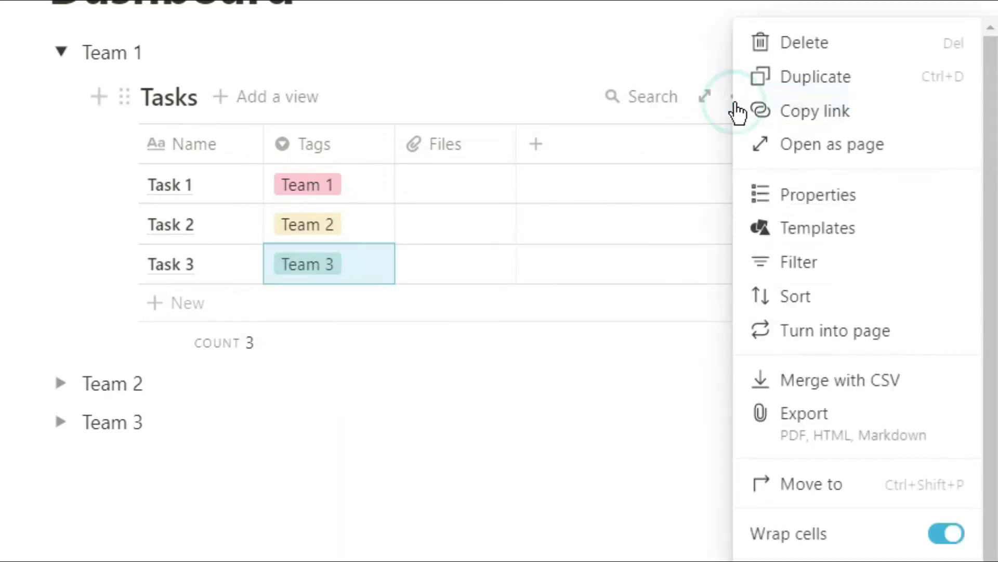
{"action": "left_click", "coordinate": [804, 261]}
{"action": "left_click", "coordinate": [338, 324]}
{"action": "left_click", "coordinate": [347, 366]}
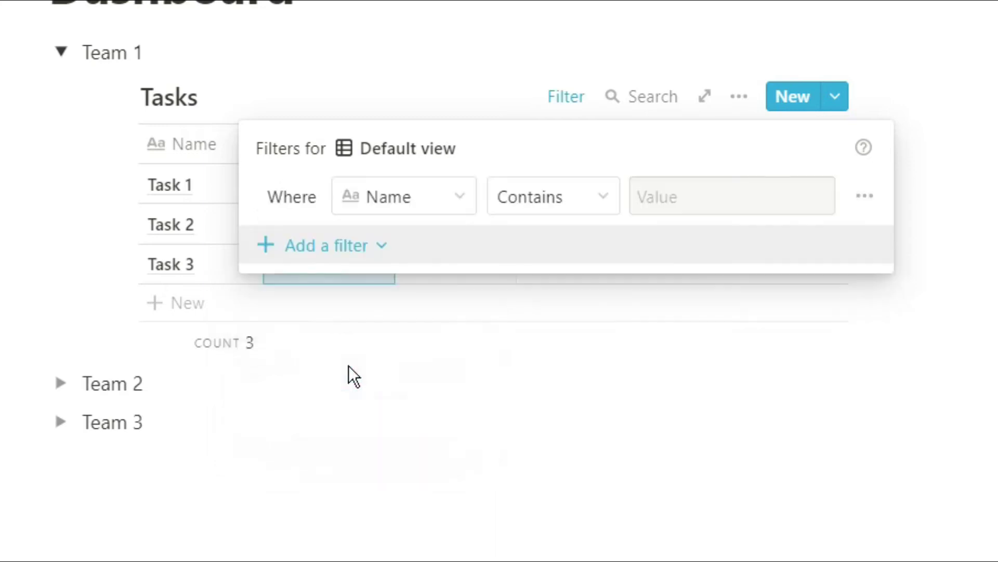
{"action": "left_click", "coordinate": [434, 202]}
{"action": "left_click", "coordinate": [395, 364]}
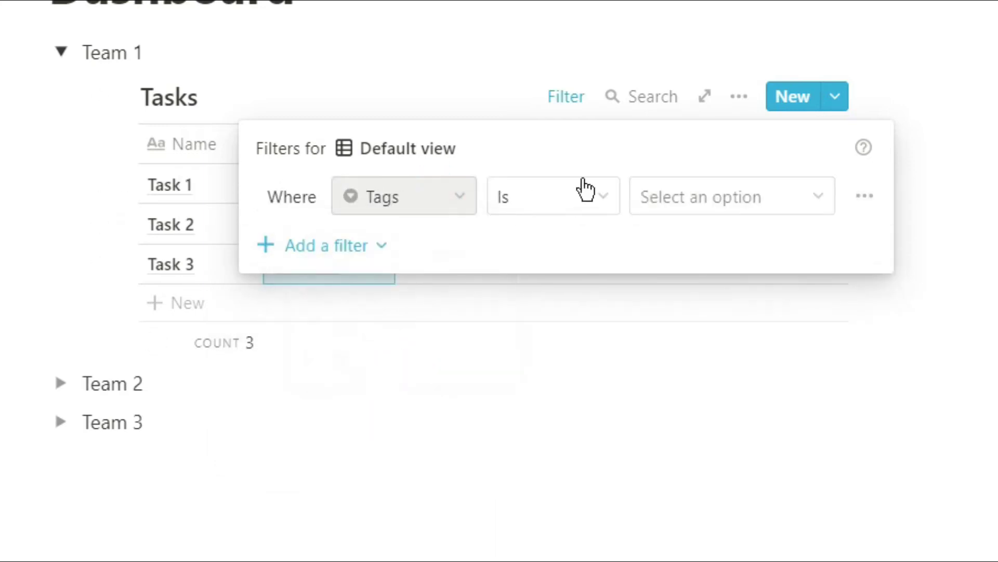
{"action": "left_click", "coordinate": [676, 198]}
{"action": "left_click", "coordinate": [695, 333]}
{"action": "left_click", "coordinate": [526, 352]}
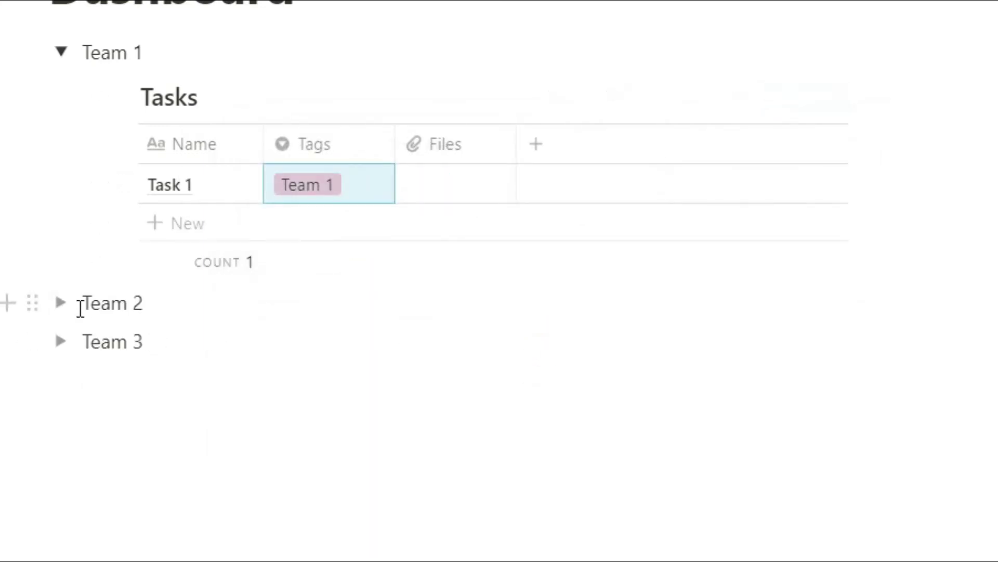
Step: Expand Team 2 and insert a linked view of the Tasks database
{"action": "left_click", "coordinate": [61, 302]}
{"action": "left_click", "coordinate": [112, 343]}
{"action": "type", "text": "/linked"}
{"action": "key", "text": "Return"}
{"action": "type", "text": "ta"}
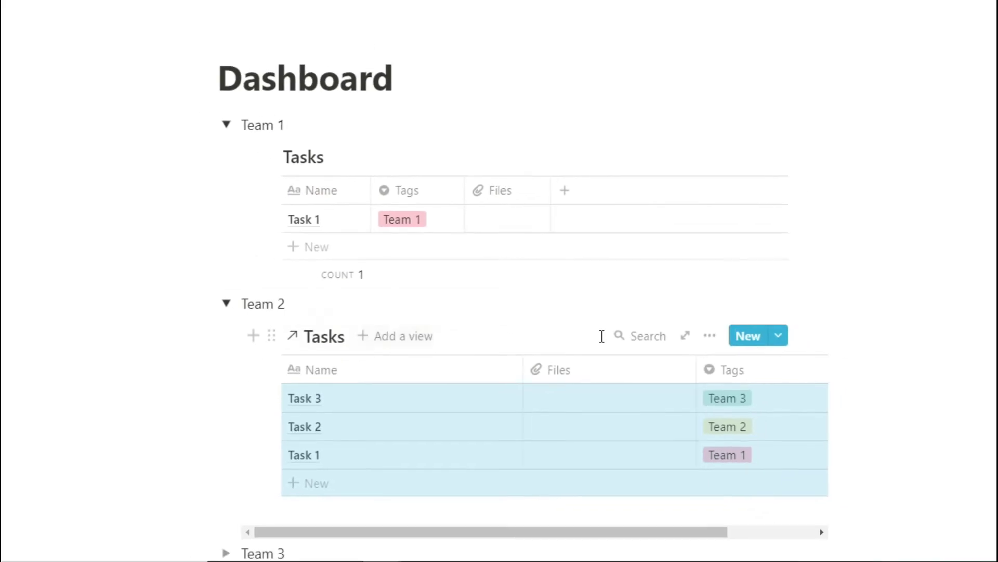
Step: Filter the Team 2 Tasks view to Tags is Team 2 and remove the stray empty block
{"action": "left_click", "coordinate": [710, 336]}
{"action": "left_click", "coordinate": [771, 273]}
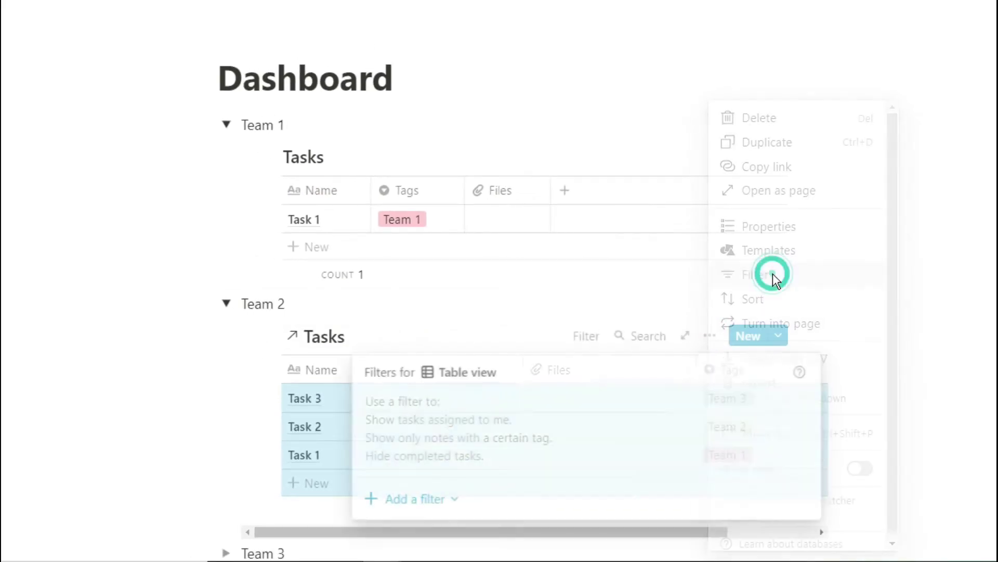
{"action": "left_click", "coordinate": [463, 500]}
{"action": "left_click", "coordinate": [435, 427]}
{"action": "left_click", "coordinate": [486, 414]}
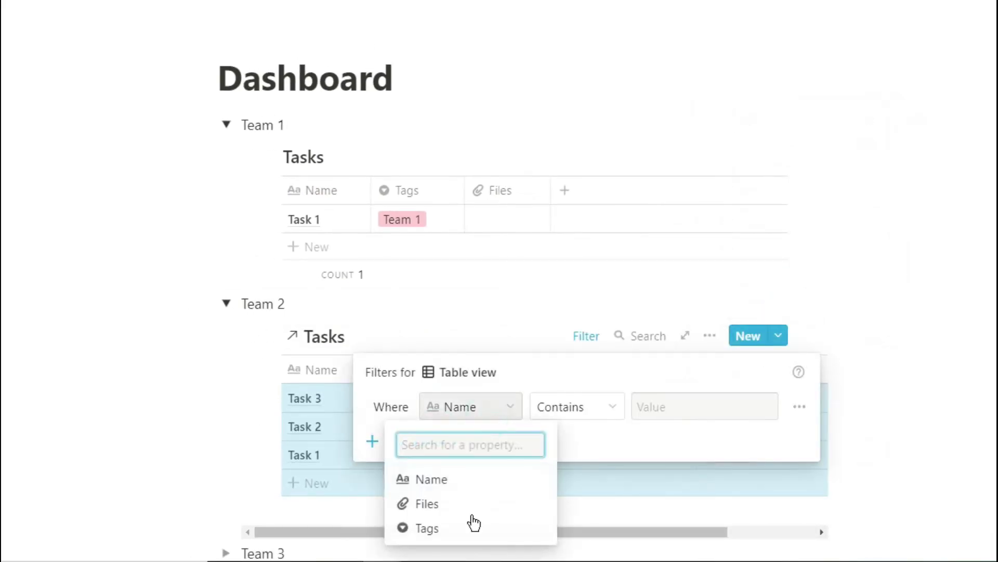
{"action": "left_click", "coordinate": [473, 524]}
{"action": "left_click", "coordinate": [664, 411]}
{"action": "left_click", "coordinate": [727, 350]}
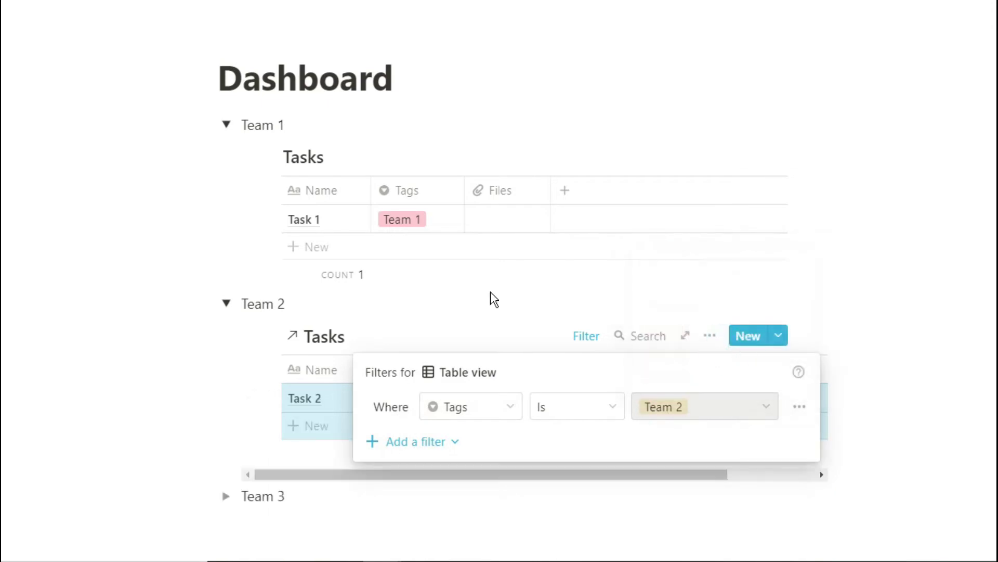
{"action": "left_click", "coordinate": [494, 300]}
{"action": "left_click", "coordinate": [436, 290]}
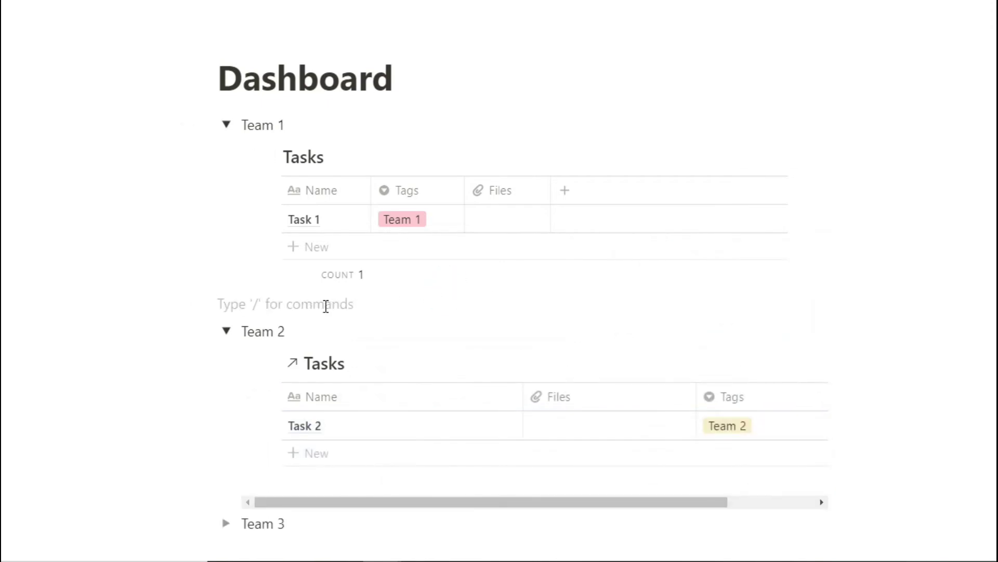
{"action": "key", "text": "BackSpace"}
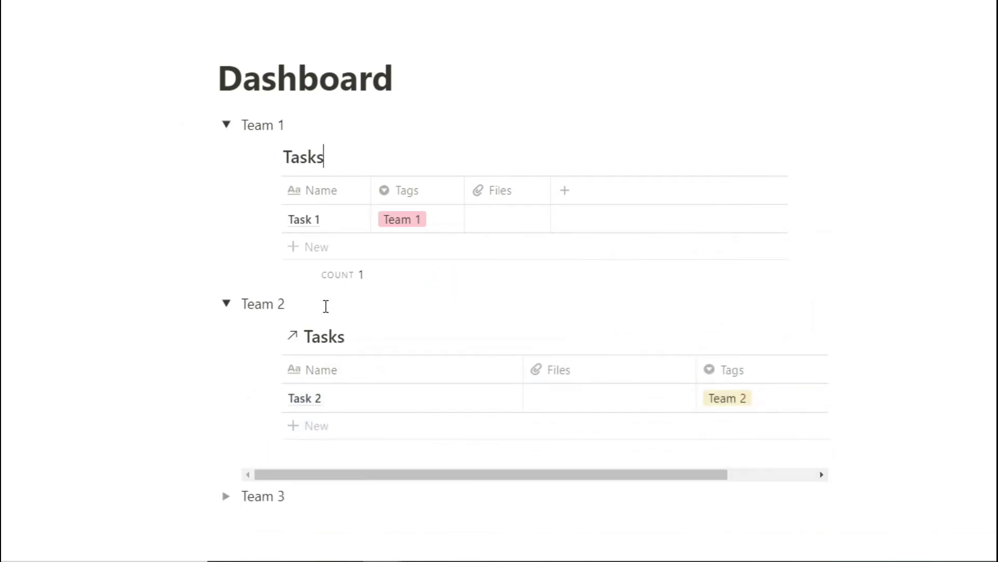
Step: Collapse Team 1 and Team 2, then add a linked Tasks view under Team 3
{"action": "left_click", "coordinate": [226, 125]}
{"action": "left_click", "coordinate": [226, 152]}
{"action": "left_click", "coordinate": [232, 179]}
{"action": "type", "text": "/linked"}
{"action": "key", "text": "Return"}
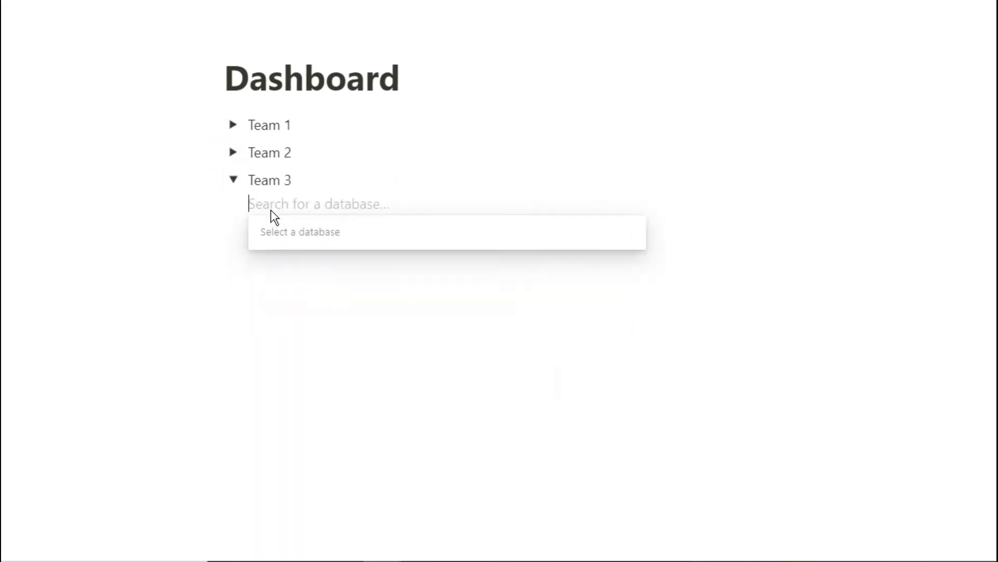
{"action": "type", "text": "tasks"}
{"action": "left_click", "coordinate": [345, 339]}
Step: Filter the Team 3 Tasks view to Tags is Team 3 and collapse Team 3
{"action": "left_click", "coordinate": [711, 213]}
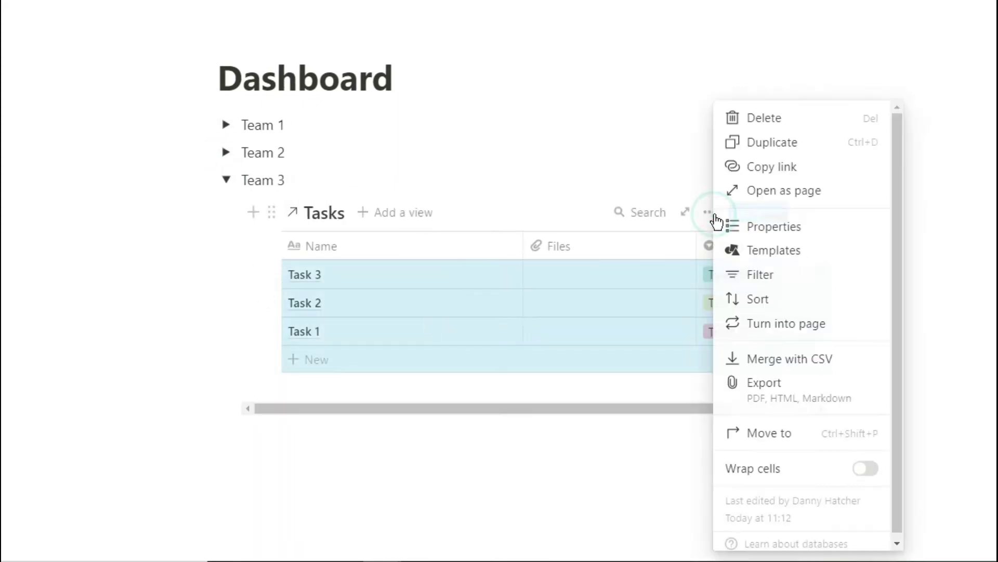
{"action": "left_click", "coordinate": [761, 274]}
{"action": "left_click", "coordinate": [411, 375]}
{"action": "left_click", "coordinate": [457, 282]}
{"action": "left_click", "coordinate": [424, 403]}
{"action": "left_click", "coordinate": [681, 283]}
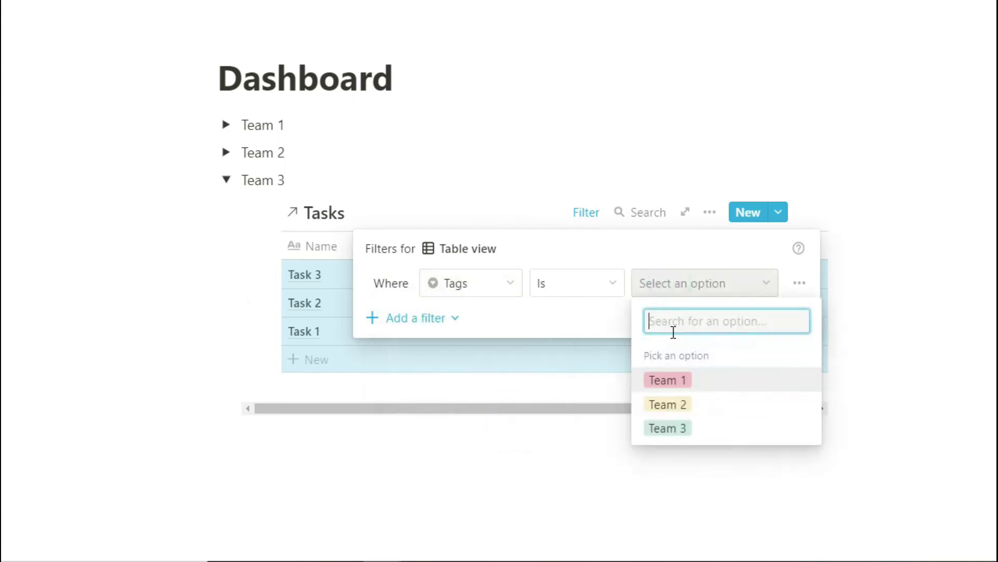
{"action": "left_click", "coordinate": [668, 427]}
{"action": "left_click", "coordinate": [430, 185]}
{"action": "left_click", "coordinate": [233, 182]}
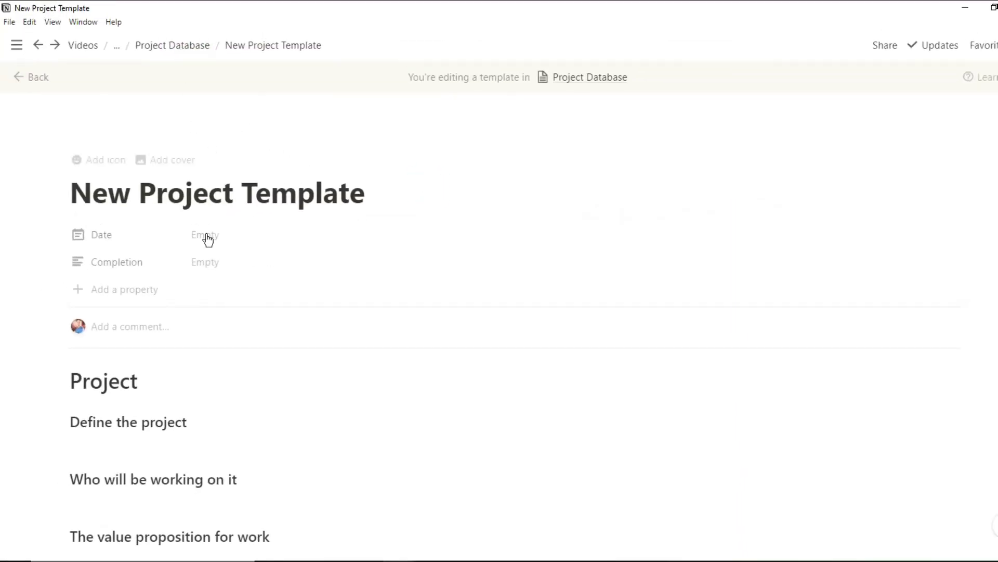
Step: Add an 'End point' heading below the Dashboard link
{"action": "scroll", "coordinate": [218, 293], "scroll_direction": "down", "scroll_amount": 12}
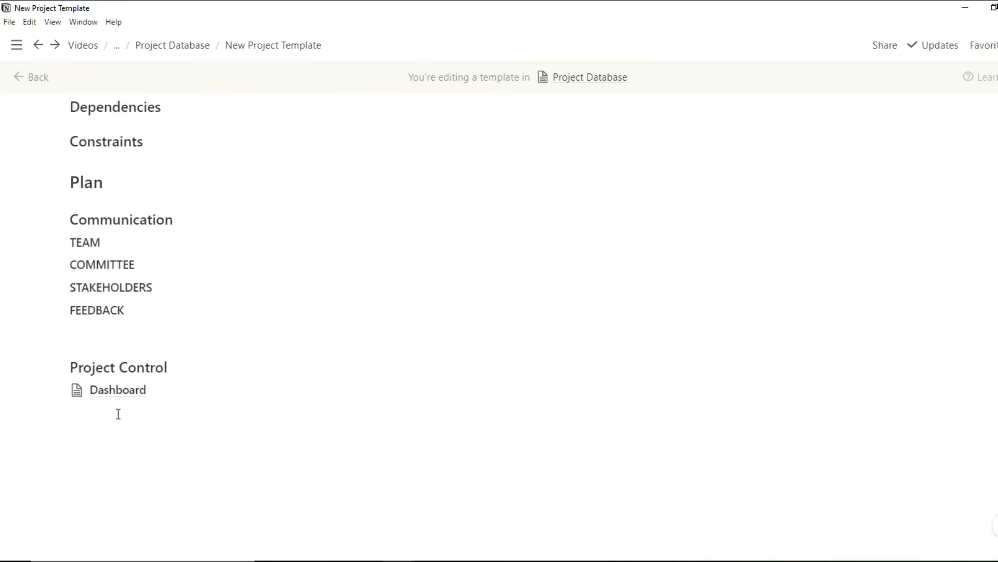
{"action": "left_click", "coordinate": [118, 414]}
{"action": "left_click", "coordinate": [158, 413]}
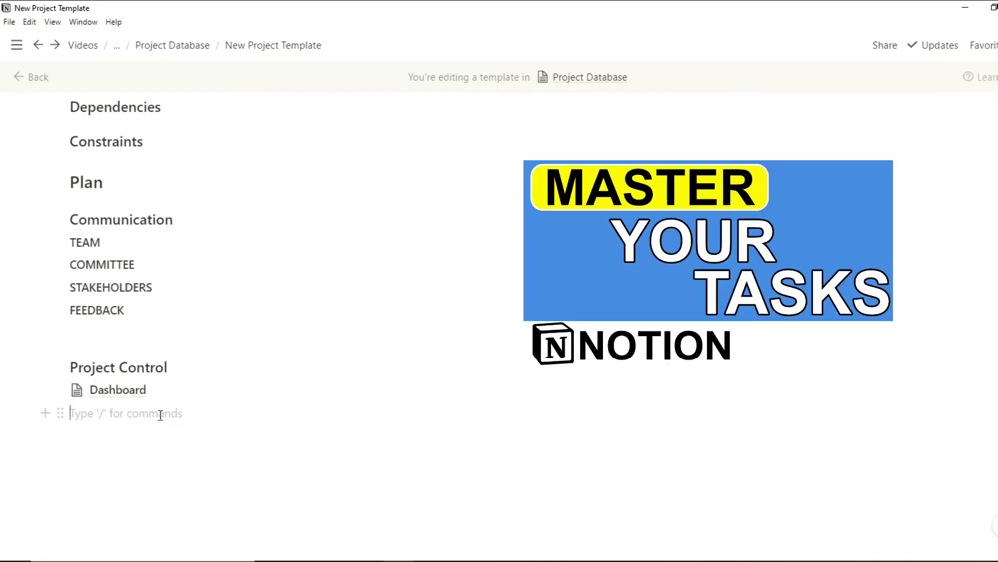
{"action": "key", "text": "Return"}
{"action": "type", "text": "###End point"}
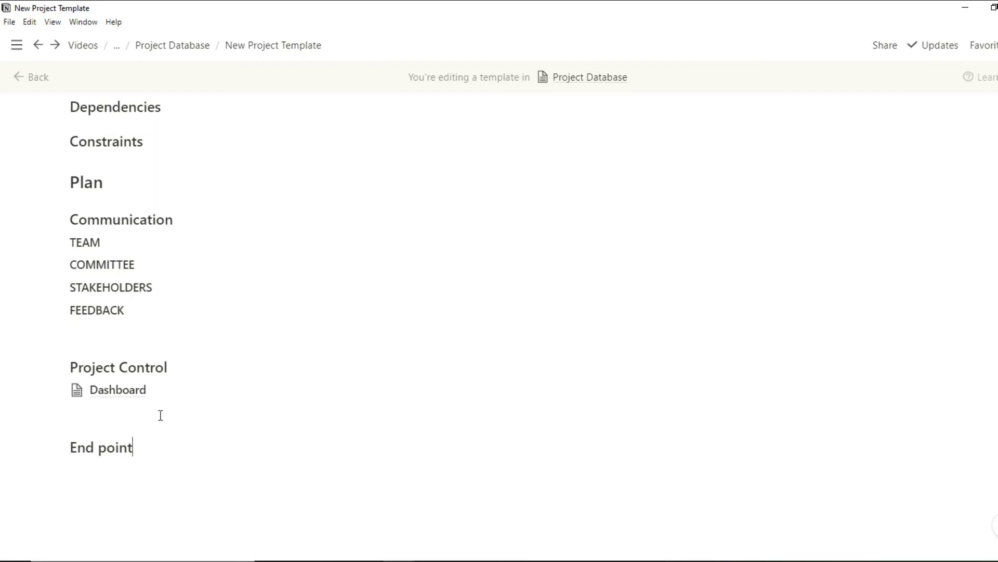
{"action": "key", "text": "Return"}
Step: Add a 'Risk management' heading below End point
{"action": "type", "text": "###"}
{"action": "key", "text": "BackSpace"}
{"action": "key", "text": "BackSpace"}
{"action": "key", "text": "BackSpace"}
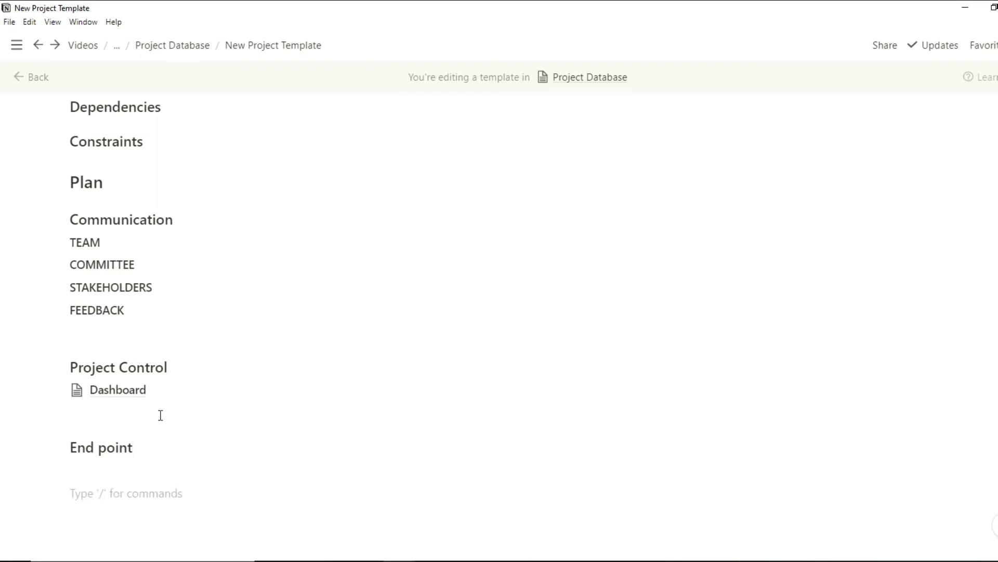
{"action": "type", "text": "###"}
{"action": "type", "text": " ri"}
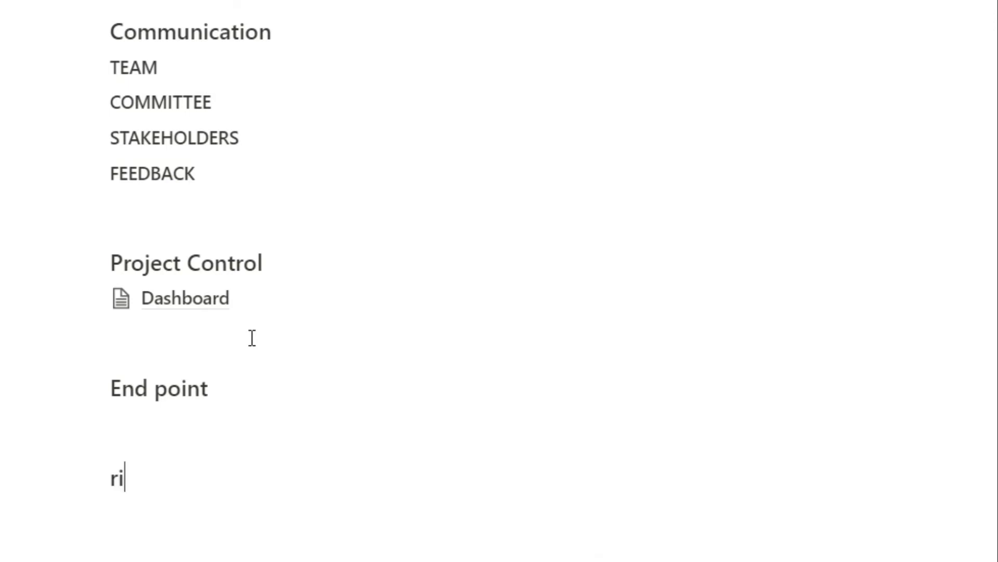
{"action": "key", "text": "BackSpace"}
{"action": "key", "text": "BackSpace"}
{"action": "type", "text": "Risk ma"}
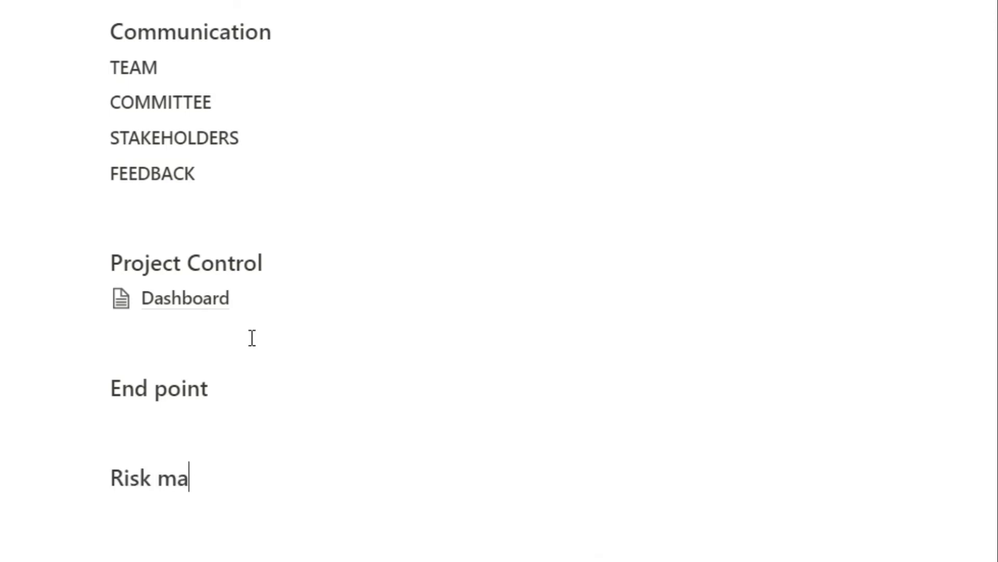
{"action": "type", "text": "nagement"}
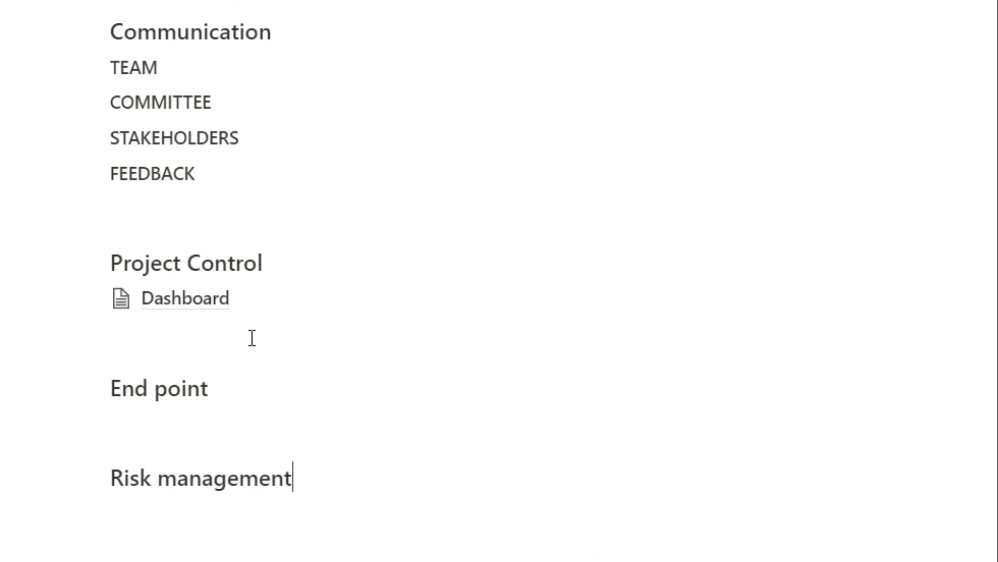
Step: Insert an inline board titled Risks below the Risk management heading
{"action": "key", "text": "Return"}
{"action": "type", "text": "/board"}
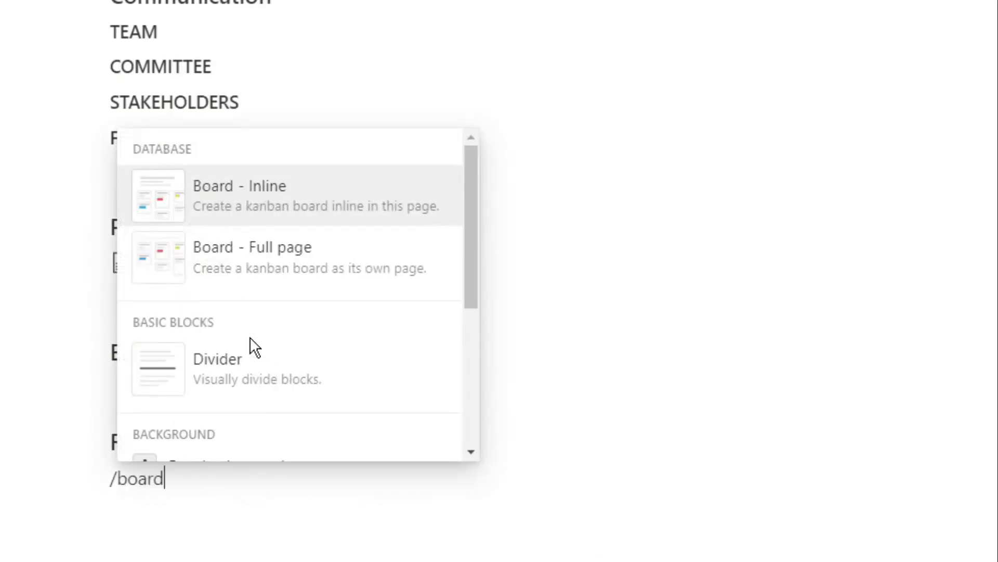
{"action": "key", "text": "Return"}
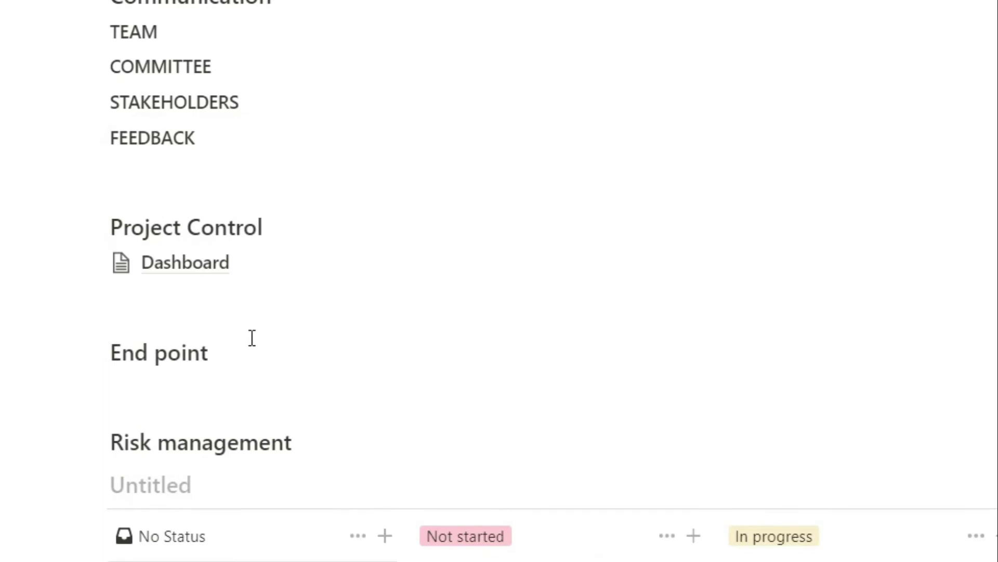
{"action": "scroll", "coordinate": [252, 338], "scroll_direction": "down", "scroll_amount": 5}
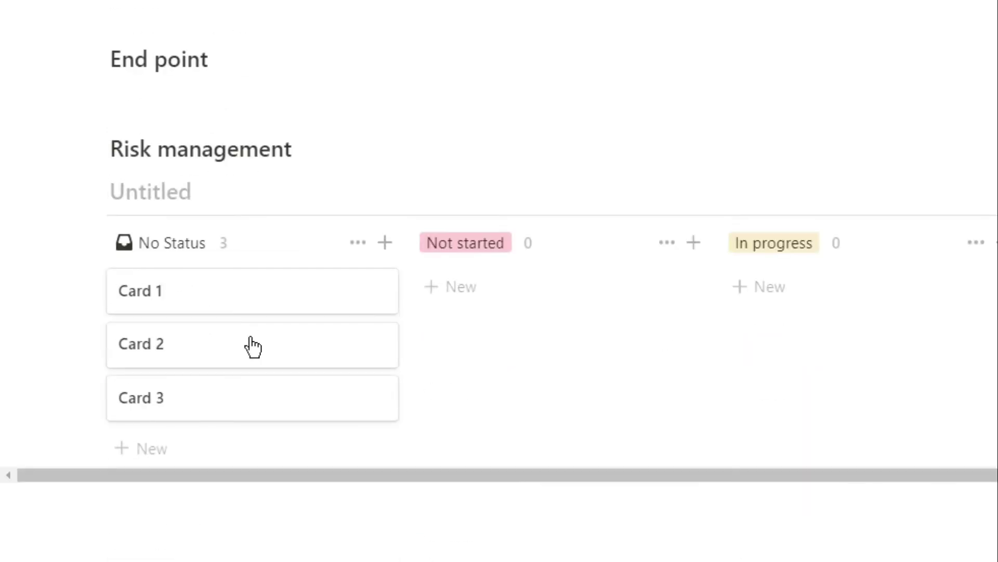
{"action": "type", "text": "Risks"}
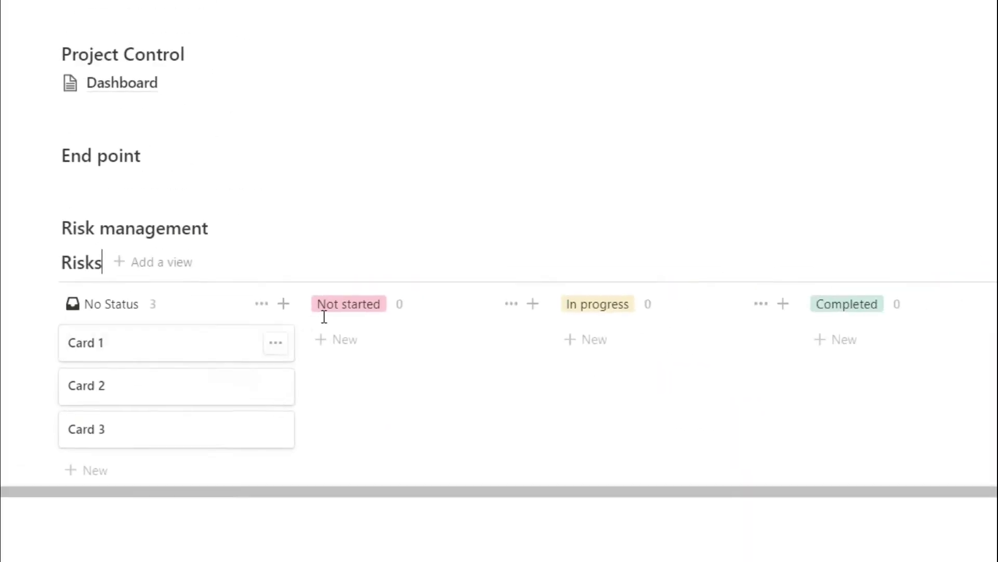
Step: Rename the board groups to Decrease, Transfer and Accept, and add a fourth group Avoid
{"action": "left_click", "coordinate": [452, 246]}
{"action": "type", "text": "Decrease"}
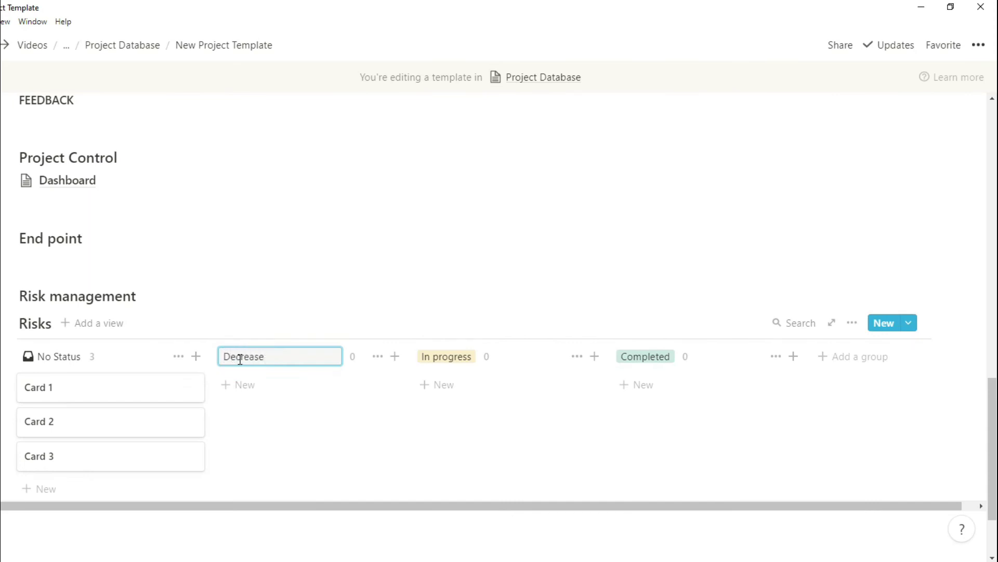
{"action": "key", "text": "Return"}
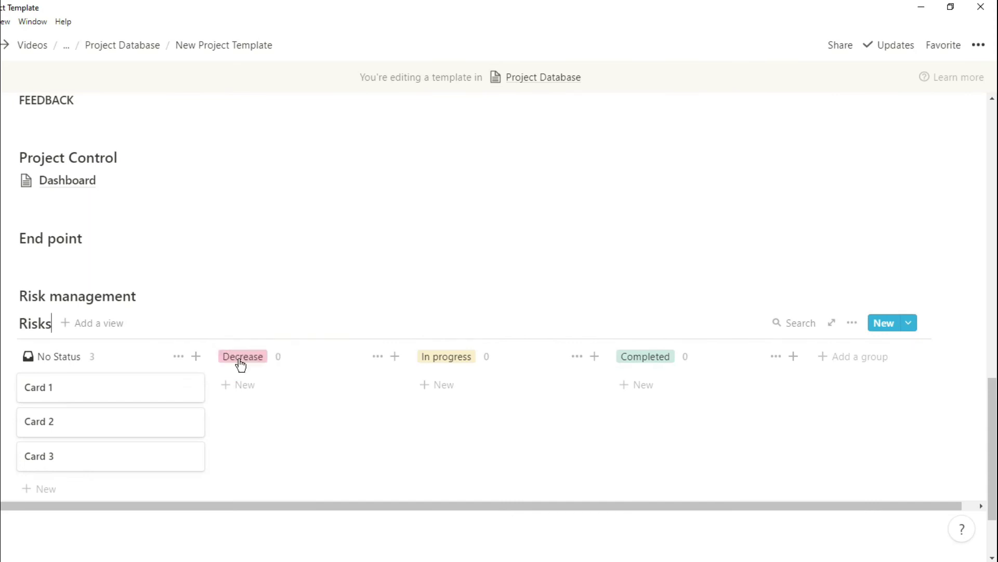
{"action": "left_click", "coordinate": [445, 356]}
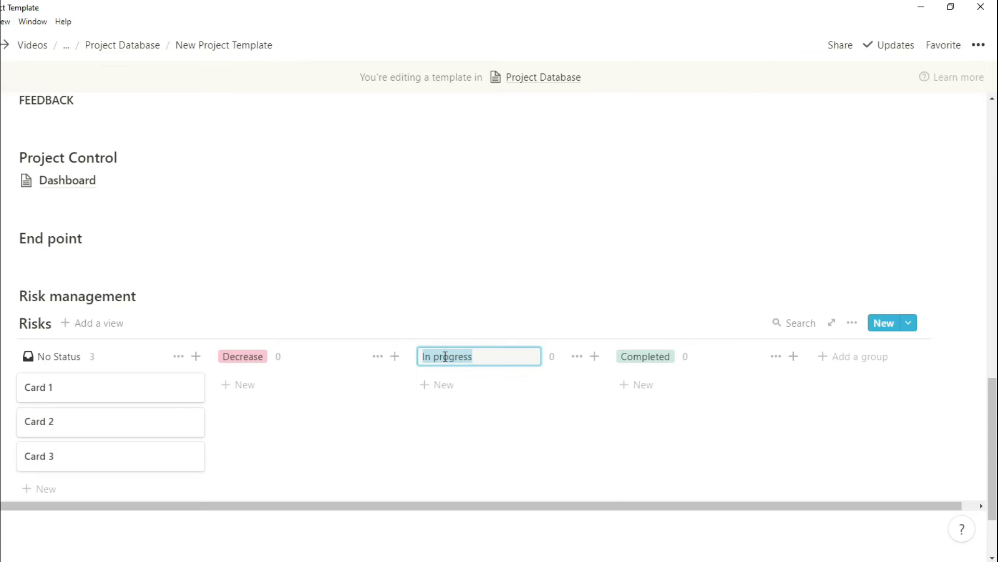
{"action": "type", "text": "Transfer"}
{"action": "key", "text": "Return"}
{"action": "left_click", "coordinate": [633, 354]}
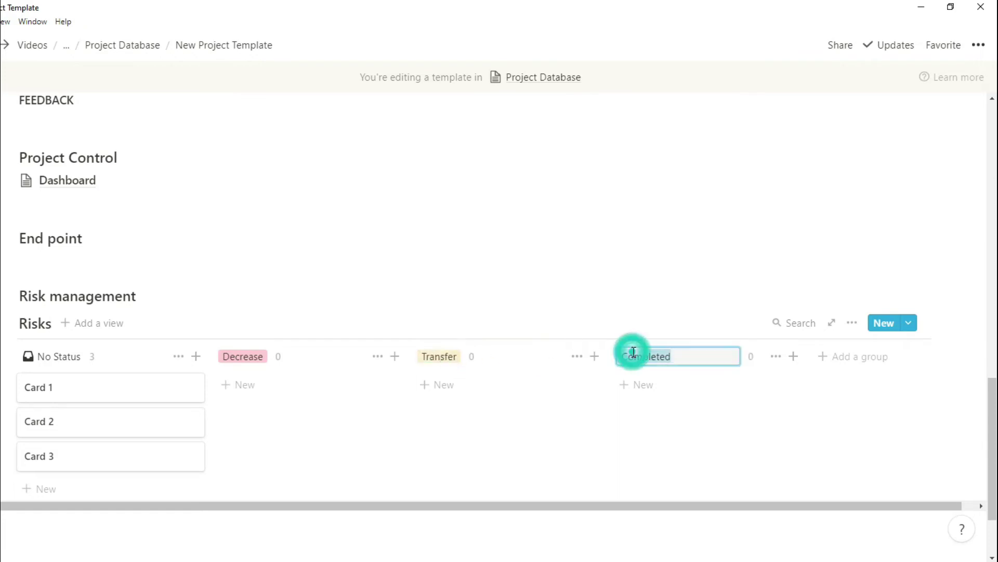
{"action": "type", "text": "Accept"}
{"action": "key", "text": "Return"}
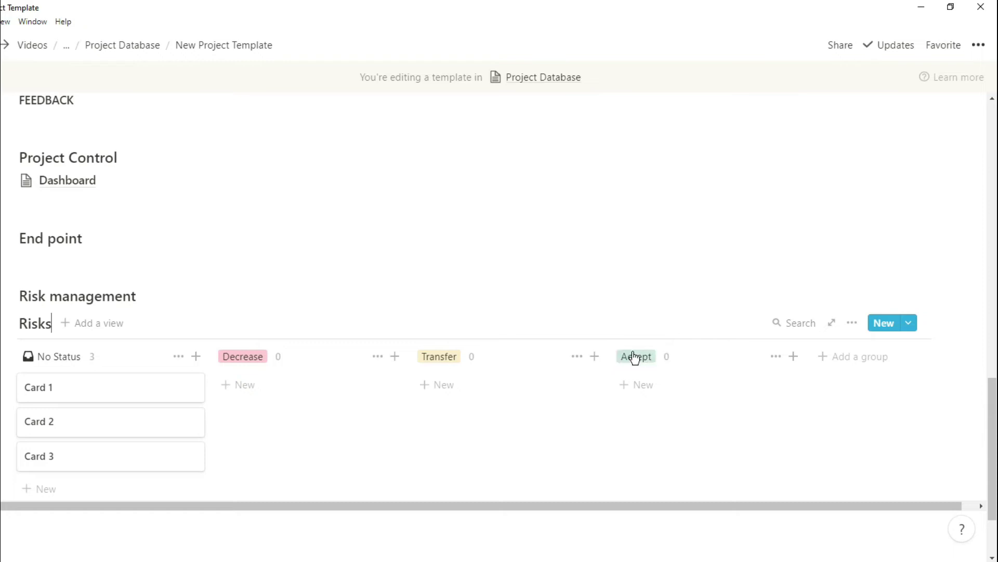
{"action": "left_click", "coordinate": [818, 358]}
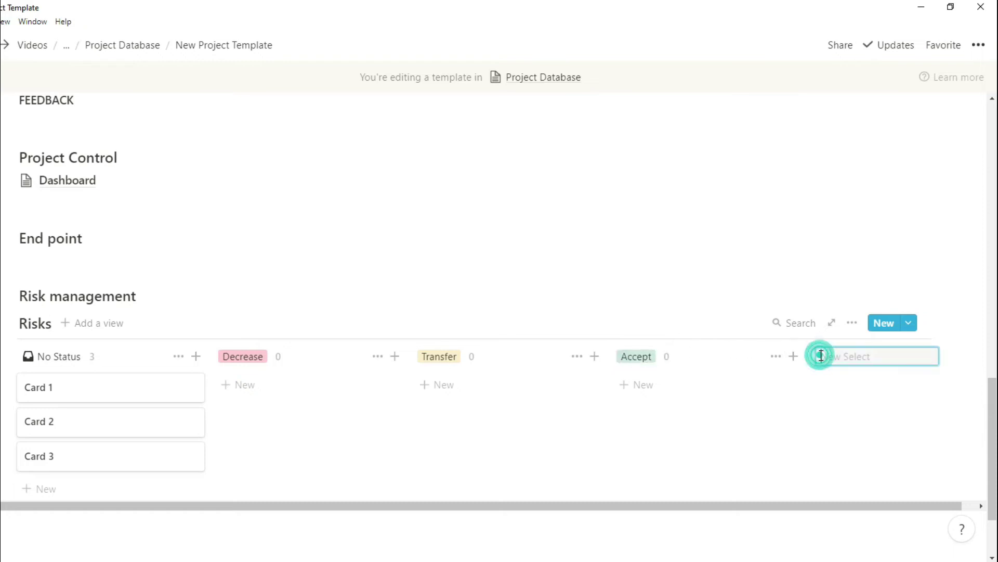
{"action": "type", "text": "Avoid"}
{"action": "key", "text": "Return"}
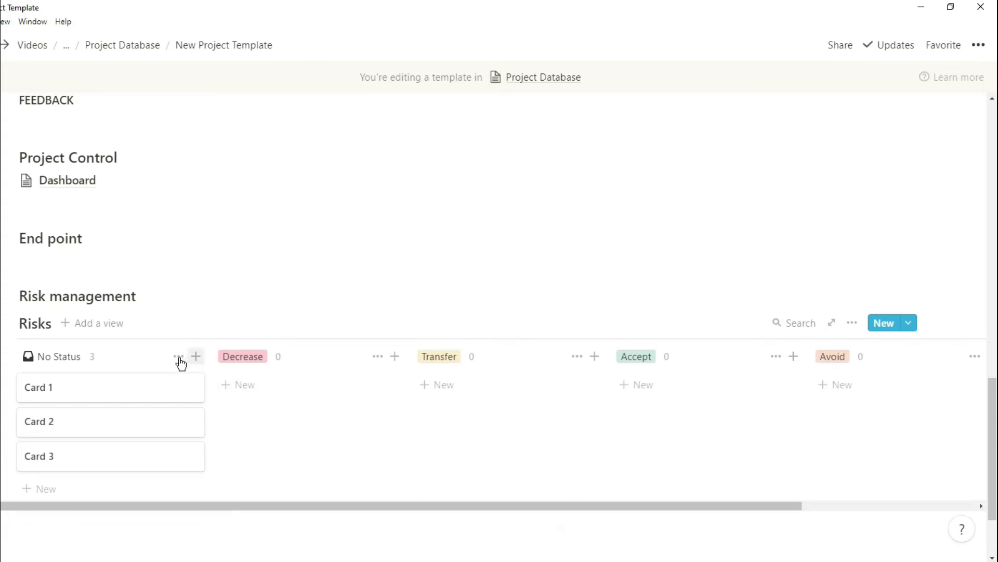
Step: Move Cards 1, 2 and 3 into Decrease, Transfer and Accept, and hide the No Status group
{"action": "left_click_drag", "start_coordinate": [150, 386], "coordinate": [286, 384]}
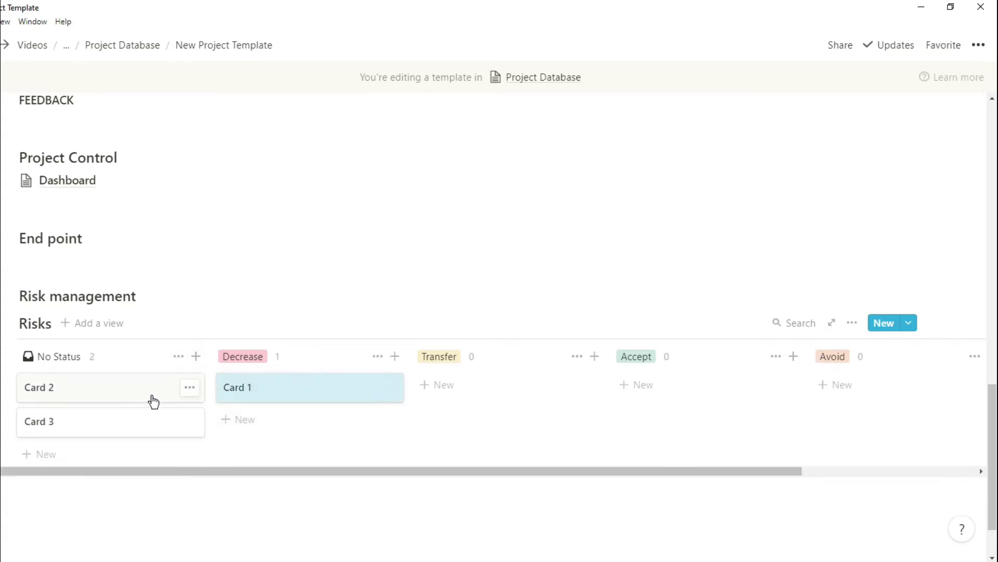
{"action": "left_click_drag", "start_coordinate": [152, 401], "coordinate": [465, 395]}
{"action": "left_click_drag", "start_coordinate": [107, 395], "coordinate": [691, 368]}
{"action": "left_click", "coordinate": [179, 357]}
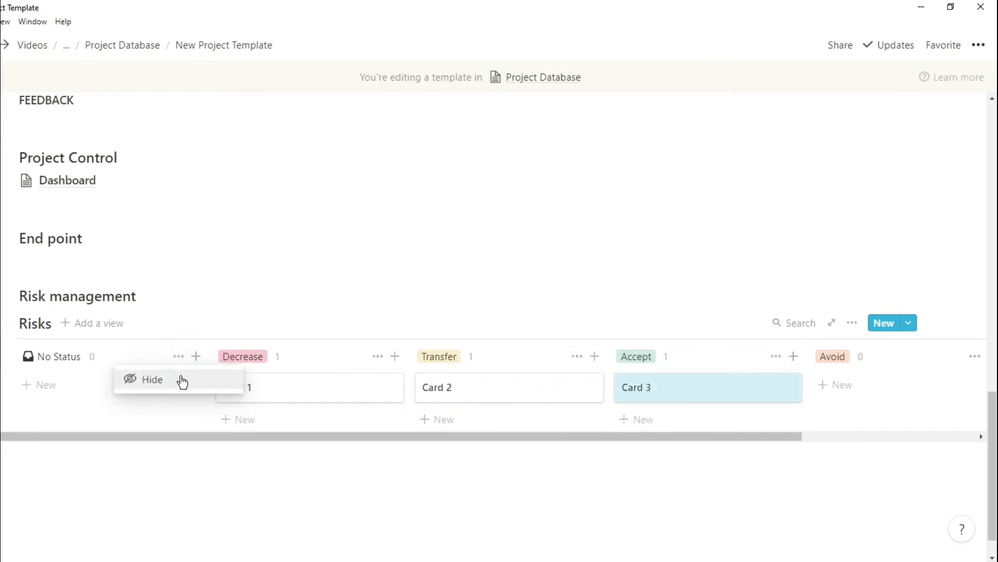
{"action": "left_click", "coordinate": [180, 394]}
{"action": "left_click", "coordinate": [170, 452]}
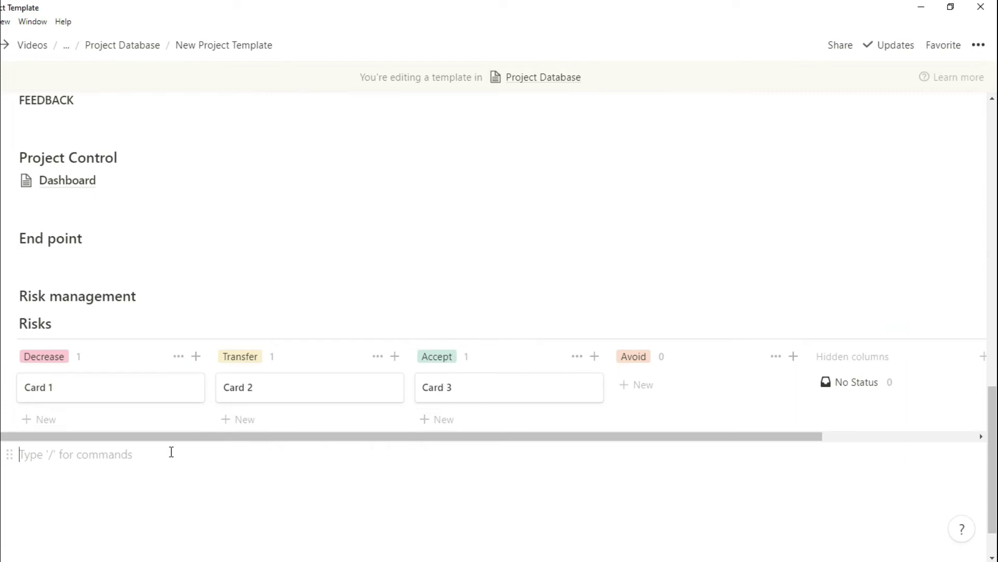
Step: Add an Execute heading with Progress metrics and Money tracking subheadings beneath it
{"action": "type", "text": "## Execute"}
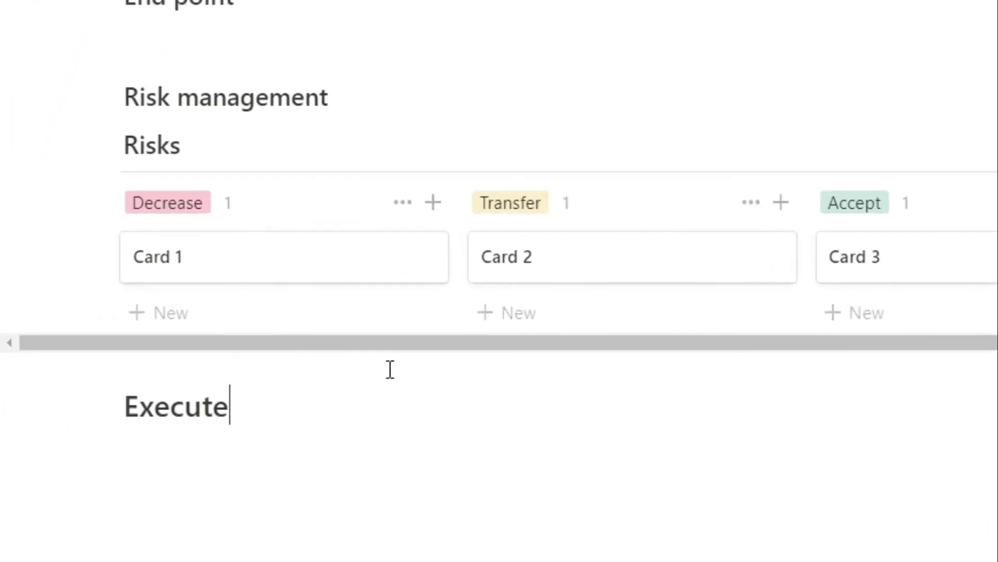
{"action": "key", "text": "Return"}
{"action": "type", "text": "P"}
{"action": "key", "text": "BackSpace"}
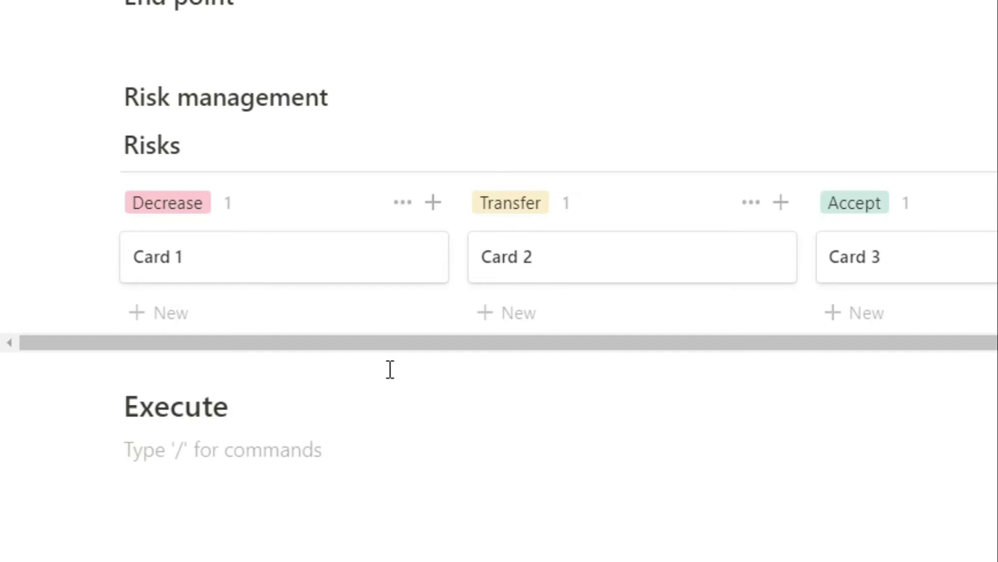
{"action": "type", "text": "### Prog"}
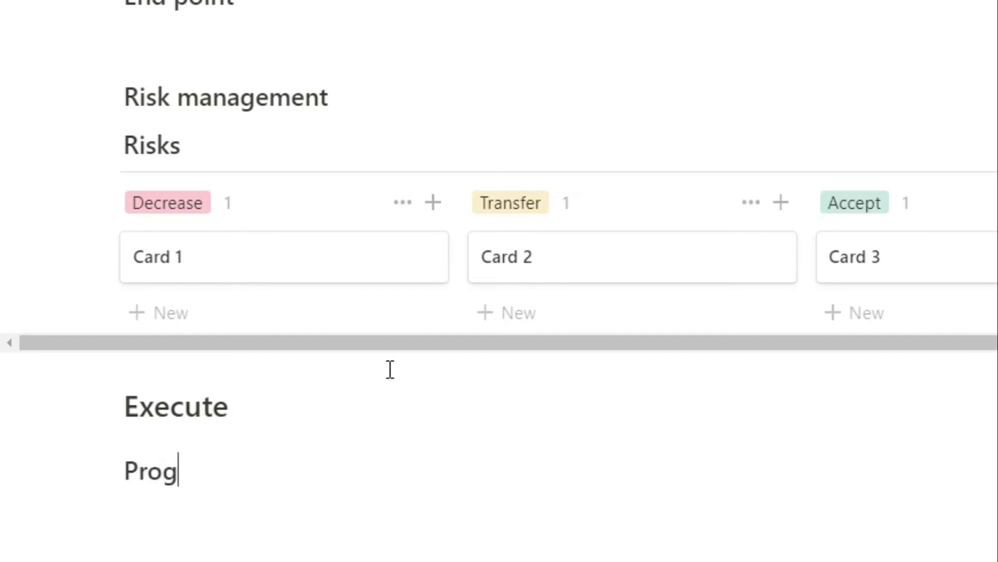
{"action": "type", "text": "ress metrics"}
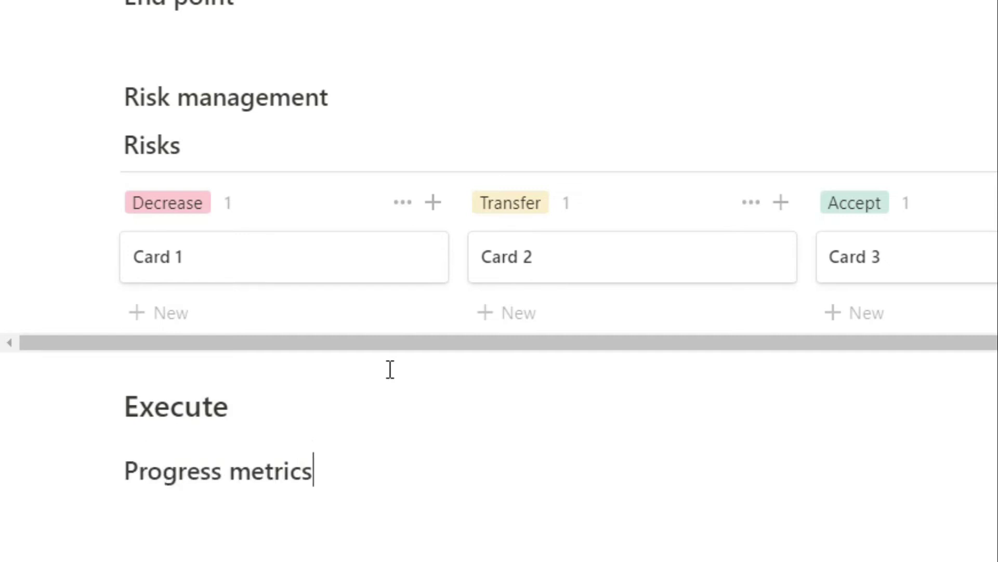
{"action": "key", "text": "Return"}
{"action": "type", "text": "##"}
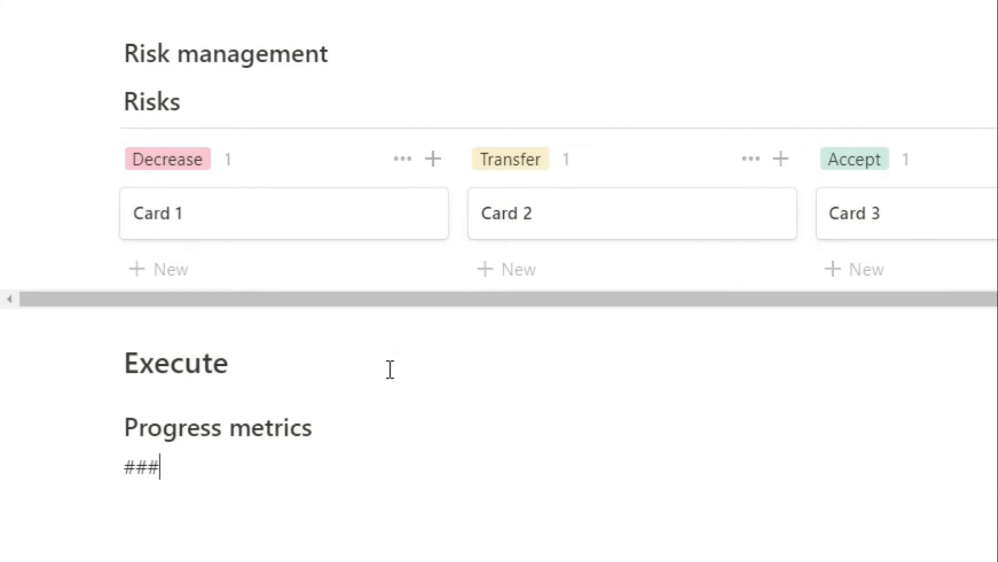
{"action": "type", "text": "# Money"}
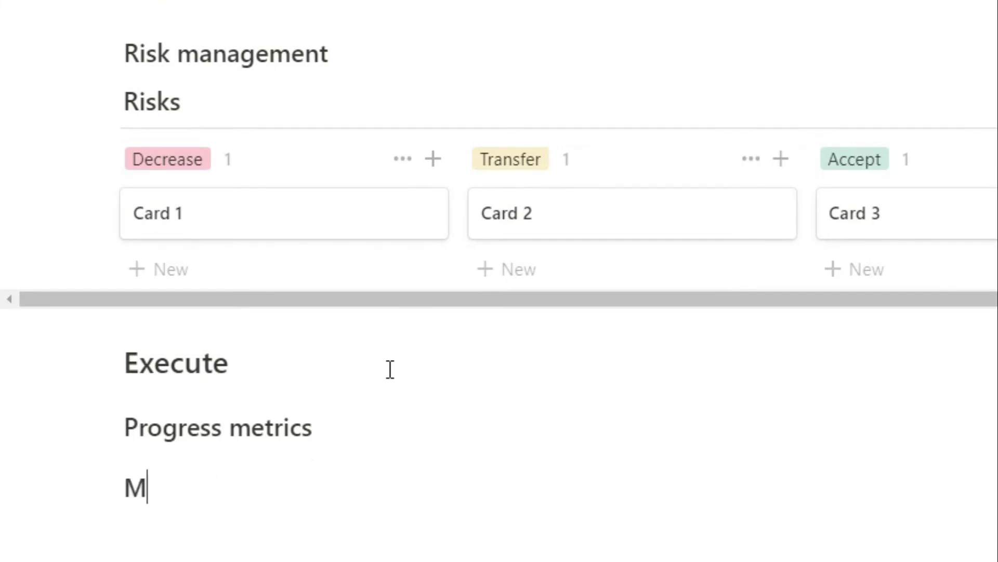
{"action": "type", "text": " tracking"}
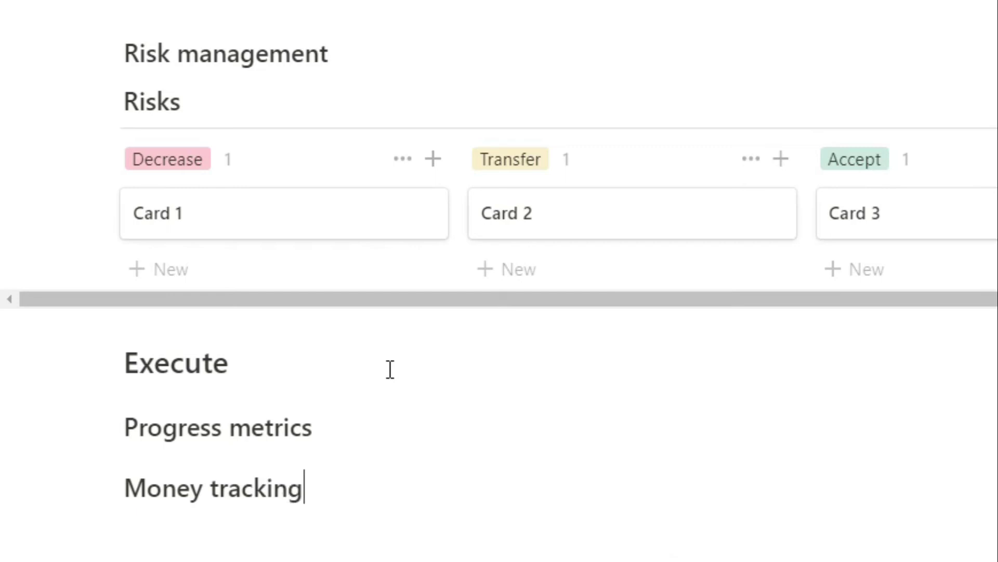
{"action": "key", "text": "Return"}
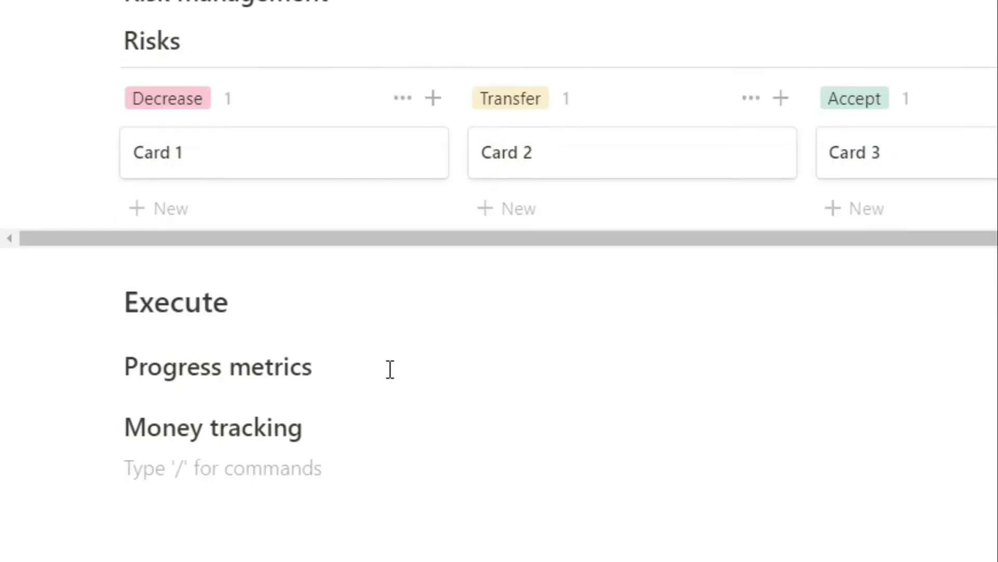
Step: Add bold GROUP EXPENSES and FORCASTING lines under Money tracking
{"action": "type", "text": "*"}
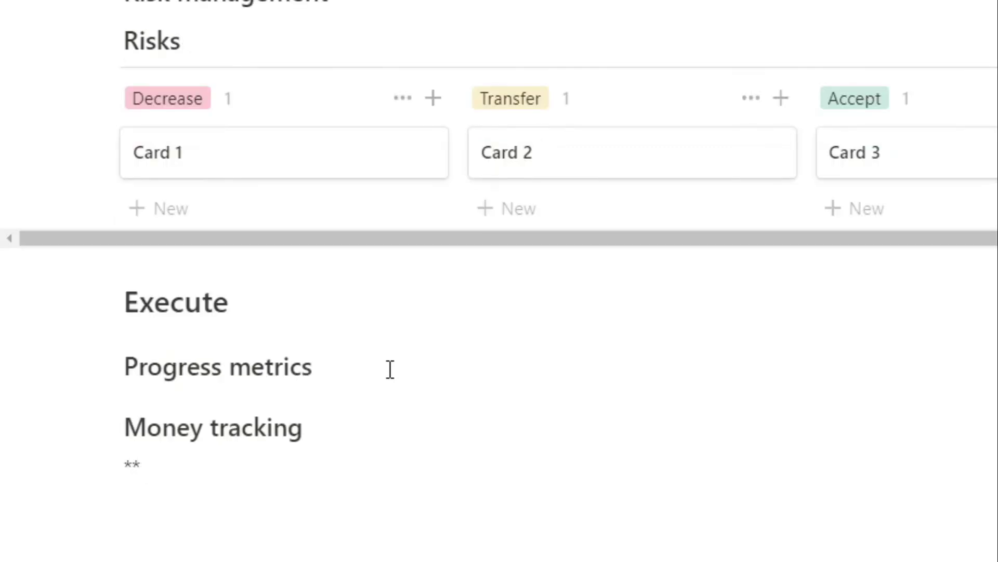
{"action": "type", "text": "*GROUP"}
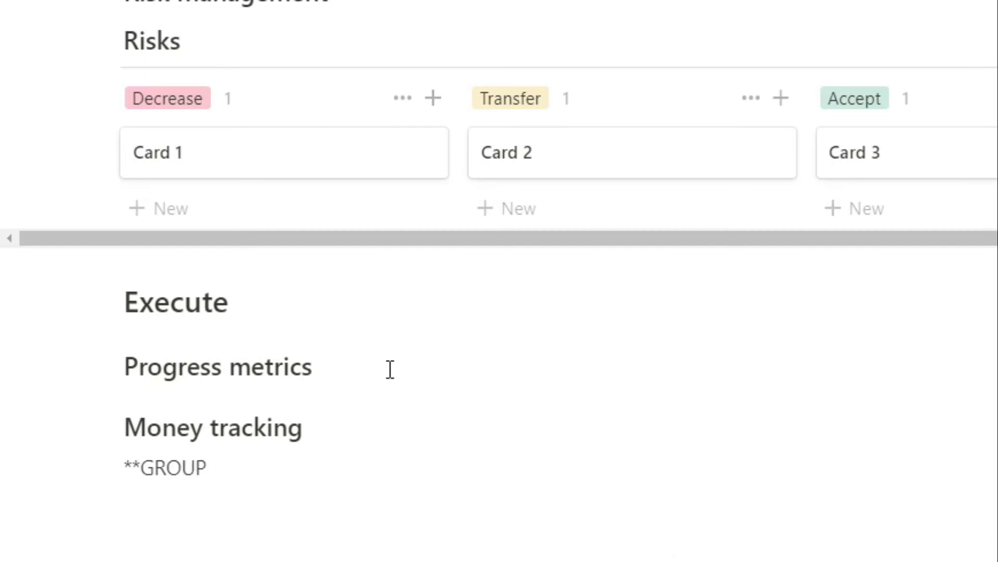
{"action": "type", "text": " EXPENSES**"}
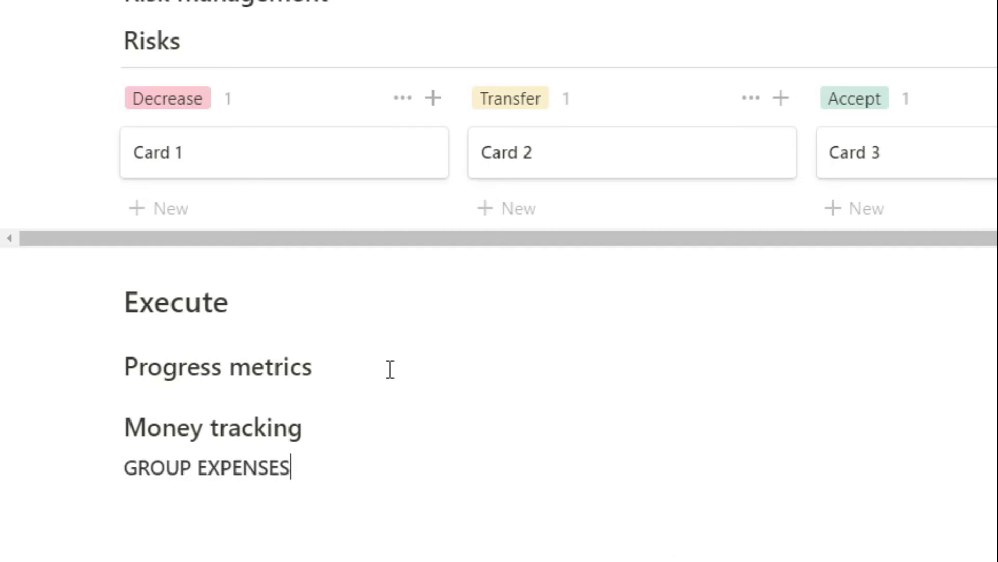
{"action": "key", "text": "Return"}
{"action": "type", "text": "**"}
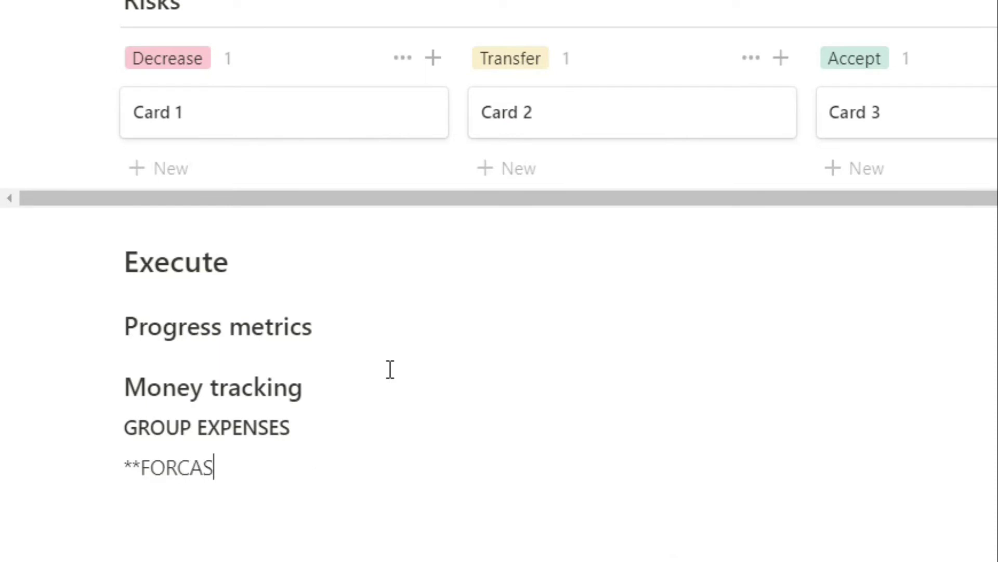
{"action": "type", "text": "FORCASTING**"}
{"action": "key", "text": "Return"}
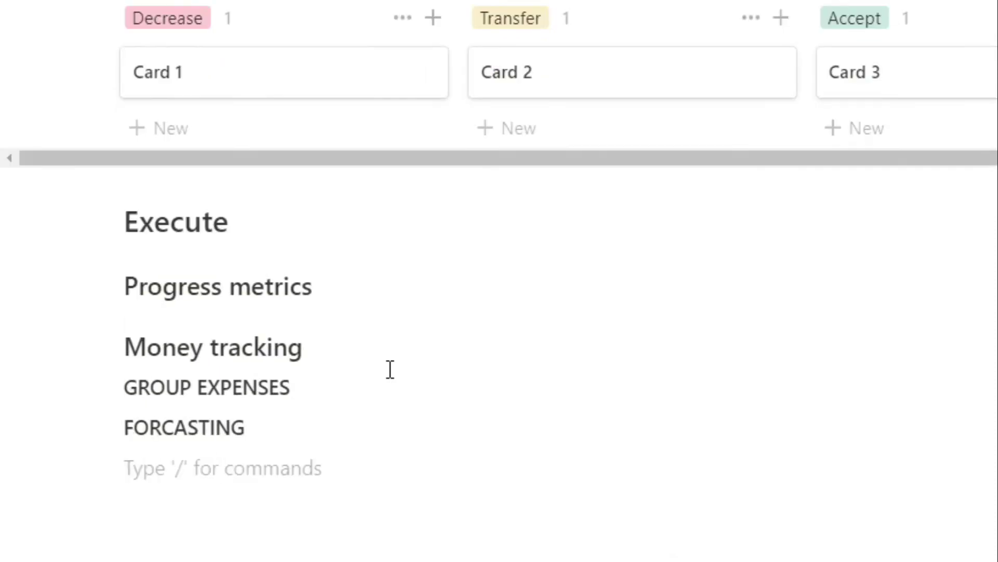
Step: Add a Close out heading followed by a Notification subheading
{"action": "key", "text": "Return"}
{"action": "type", "text": "### Close out"}
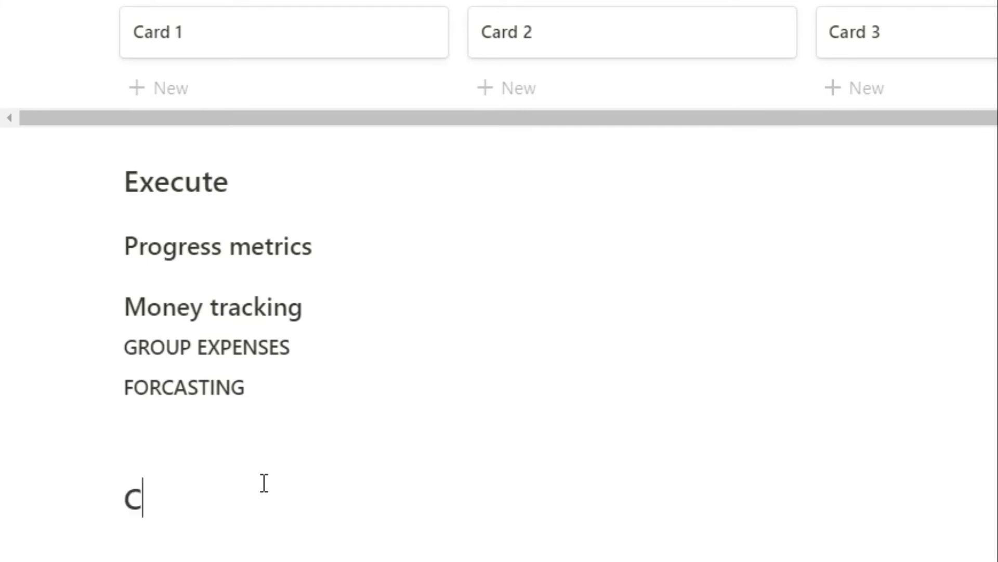
{"action": "key", "text": "Return"}
{"action": "type", "text": "### "}
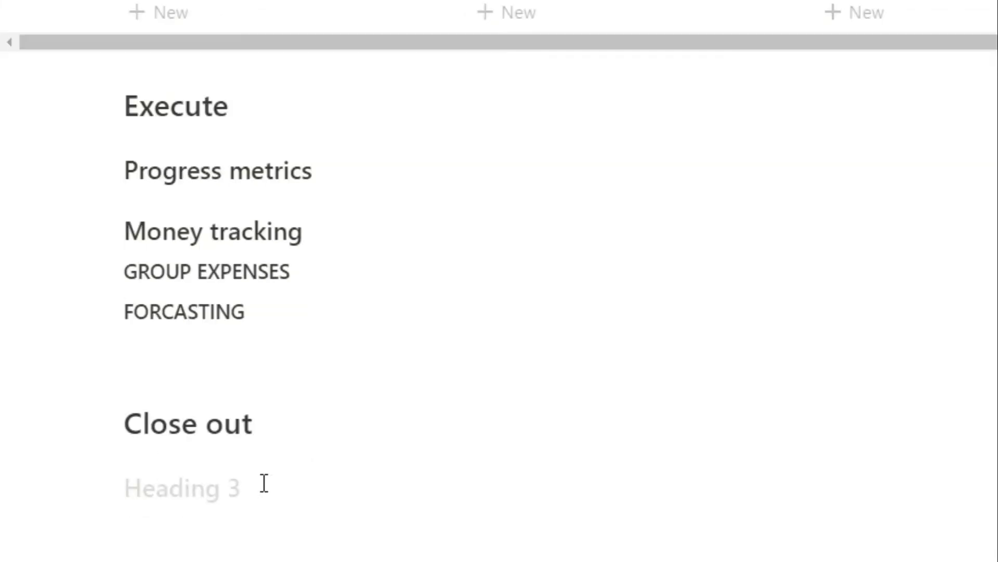
{"action": "type", "text": "No"}
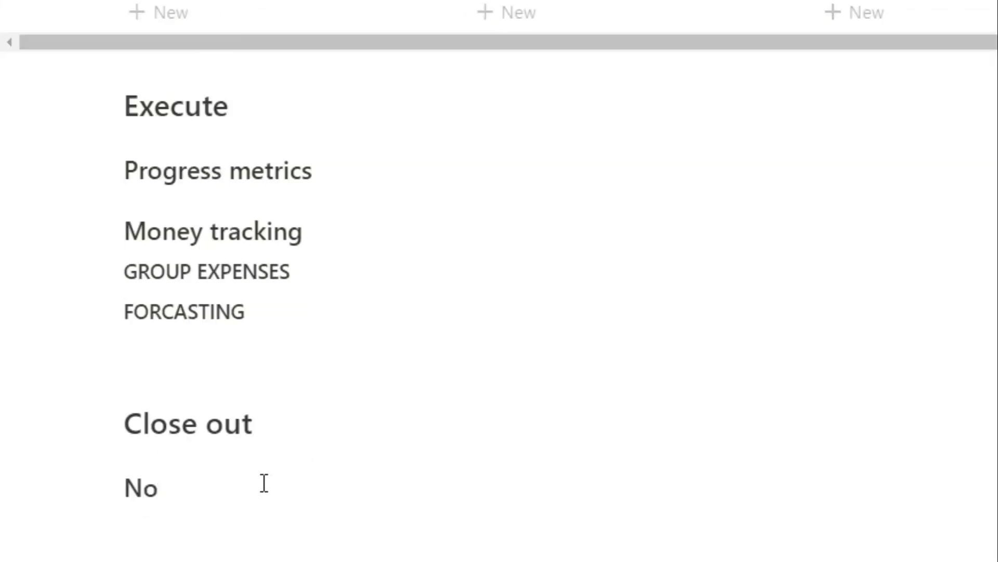
{"action": "type", "text": "tification"}
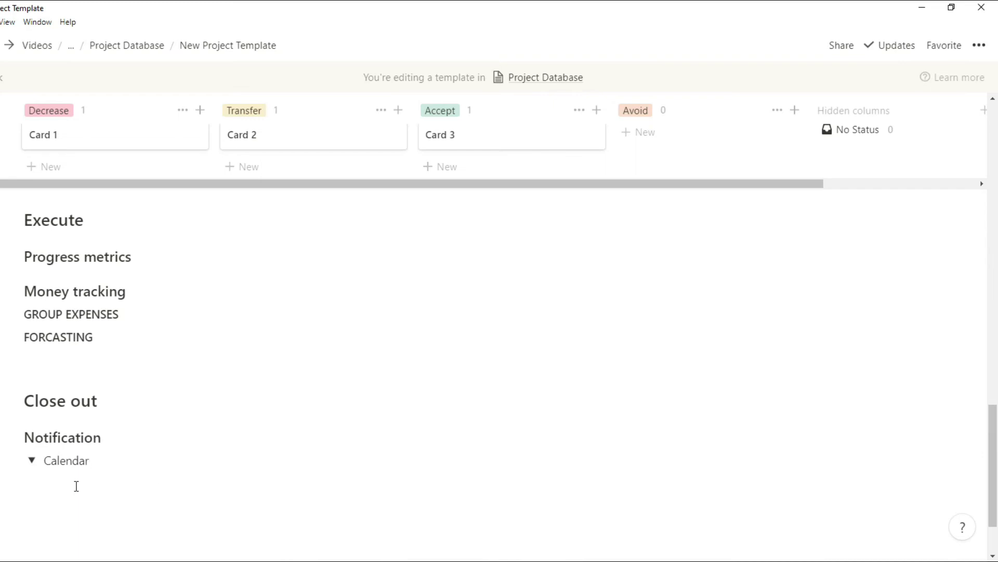
Step: Put an inline calendar inside the Calendar toggle and collapse the toggle
{"action": "key", "text": "Return"}
{"action": "type", "text": "/calen"}
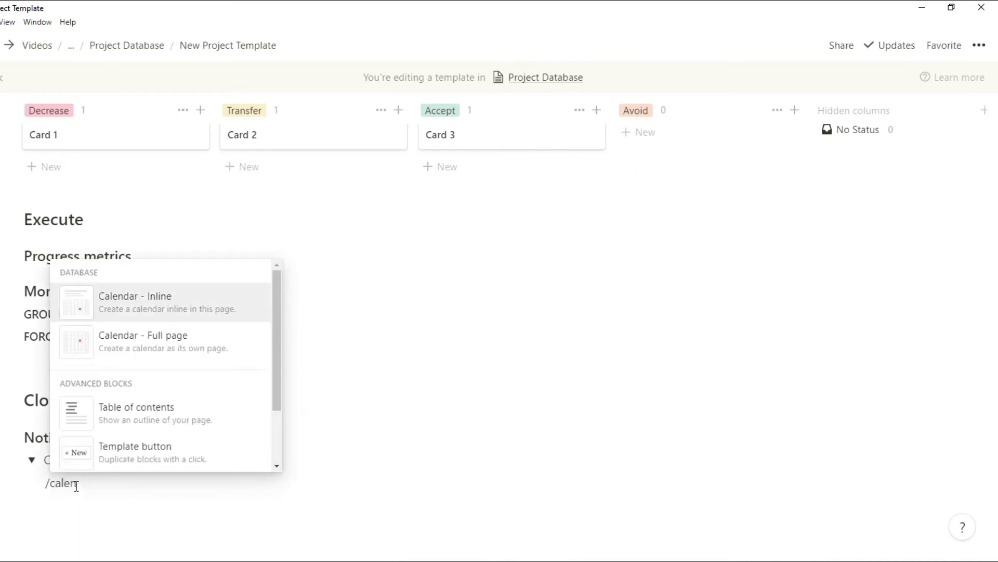
{"action": "key", "text": "Return"}
{"action": "scroll", "coordinate": [76, 486], "scroll_direction": "down", "scroll_amount": 6}
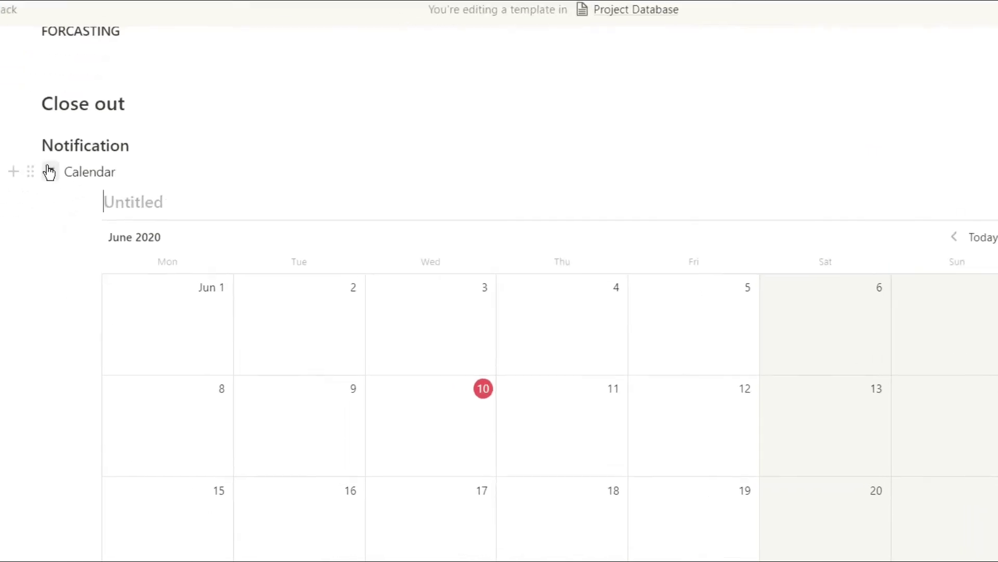
{"action": "left_click", "coordinate": [50, 171]}
{"action": "left_click", "coordinate": [59, 194]}
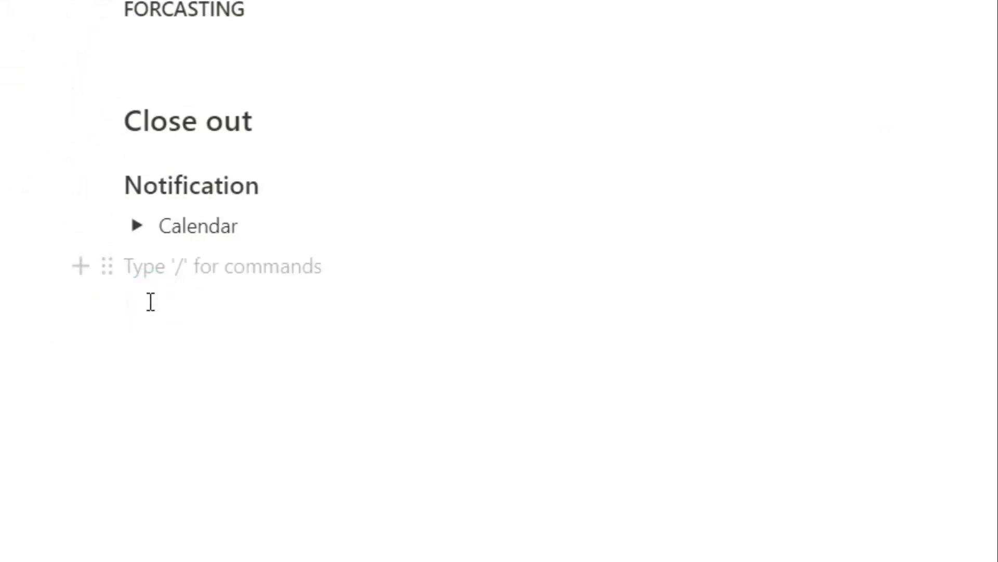
Step: Add Handover Information and follow up contact subheadings, then return to the top of the template
{"action": "type", "text": "### H"}
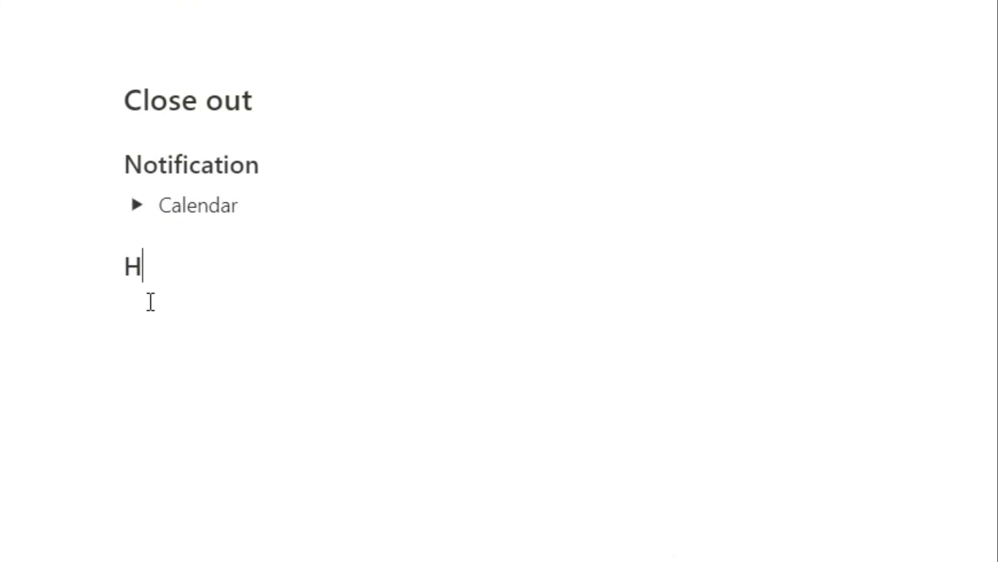
{"action": "type", "text": "andover"}
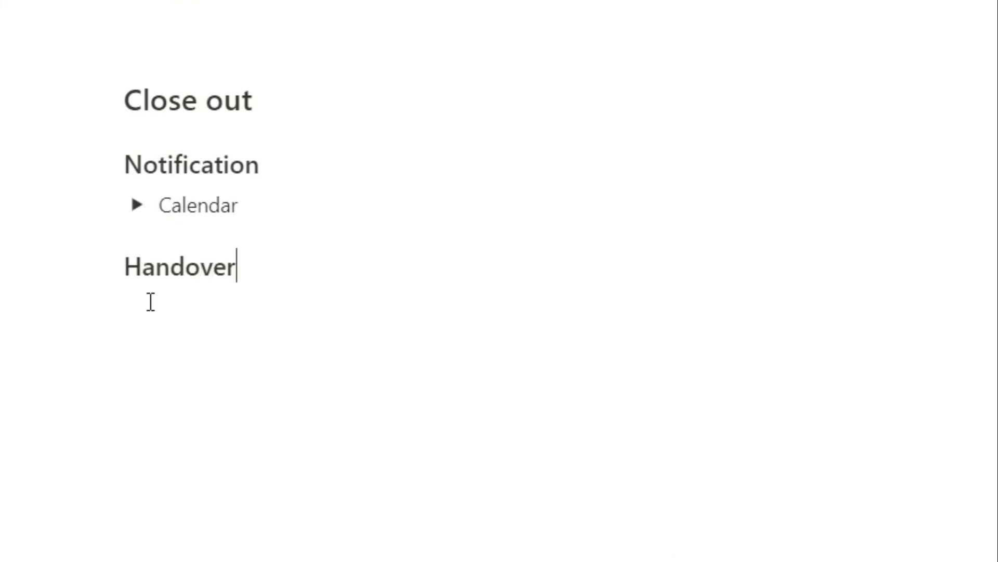
{"action": "type", "text": " Information"}
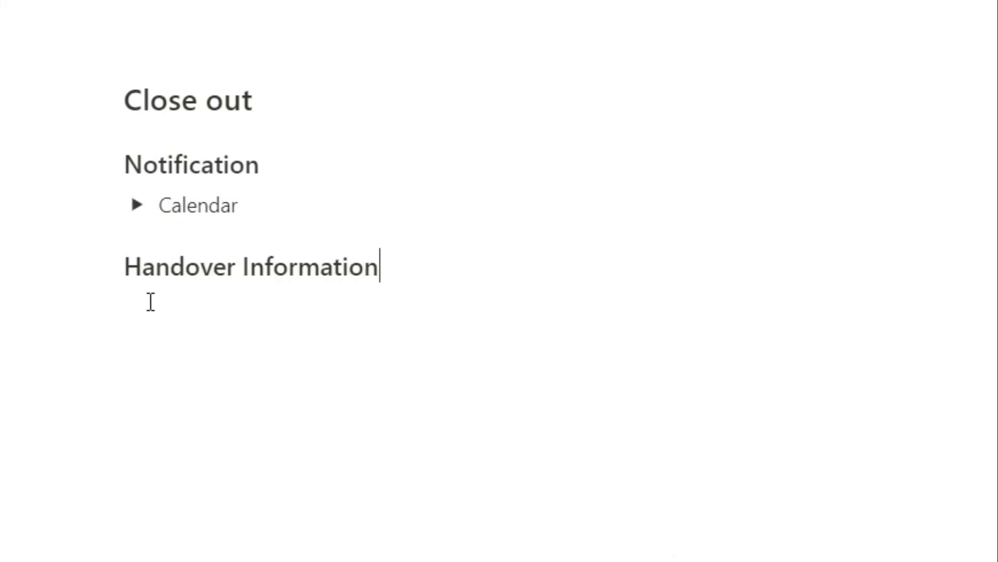
{"action": "key", "text": "Return"}
{"action": "type", "text": "###"}
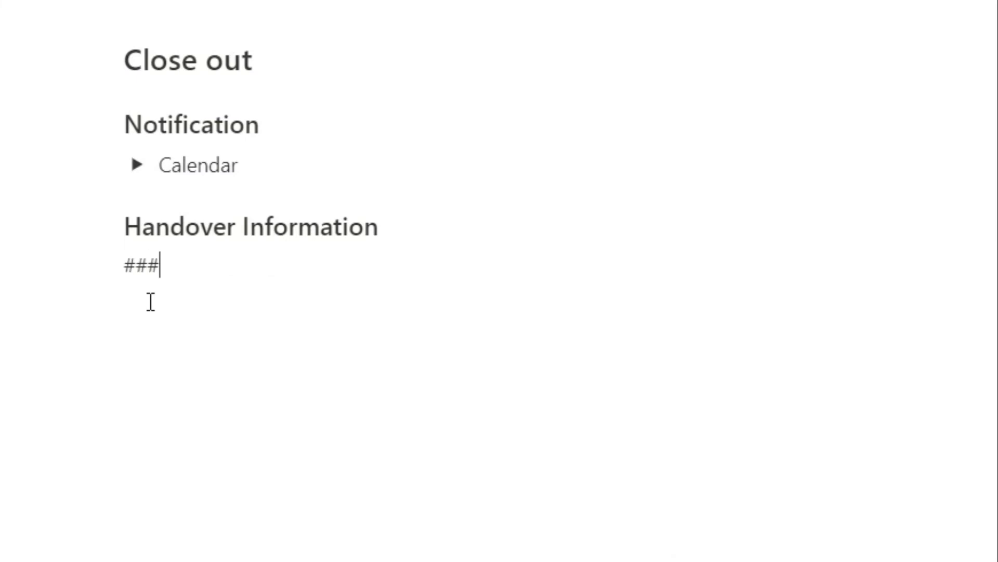
{"action": "type", "text": " follow up "}
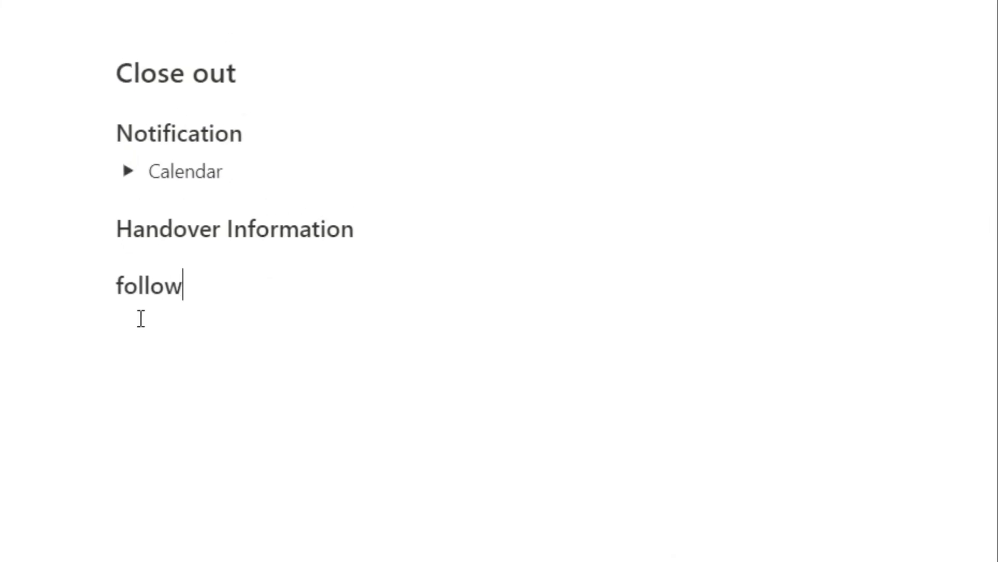
{"action": "type", "text": "contact"}
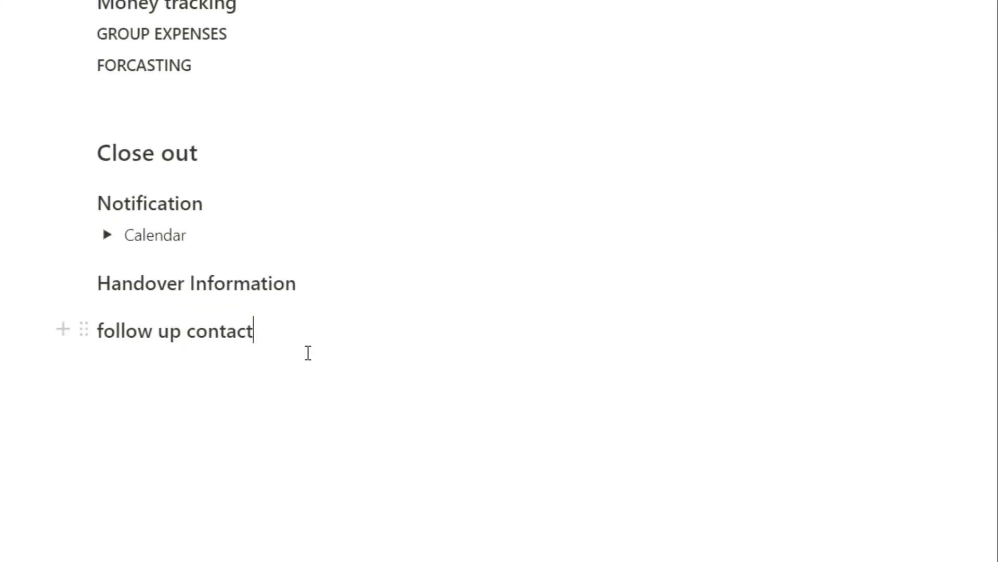
{"action": "scroll", "coordinate": [302, 357], "scroll_direction": "up", "scroll_amount": 10}
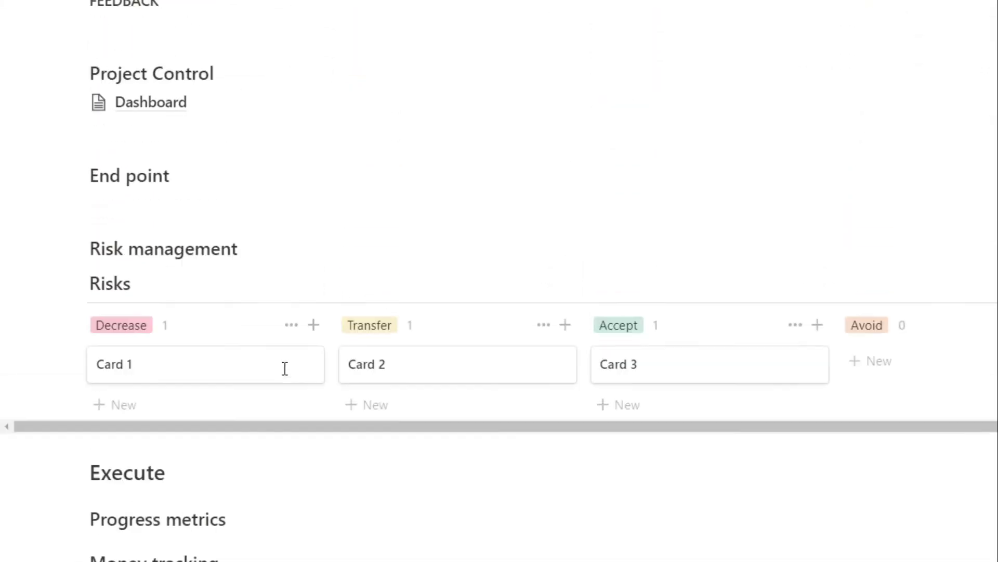
{"action": "scroll", "coordinate": [274, 374], "scroll_direction": "up", "scroll_amount": 15}
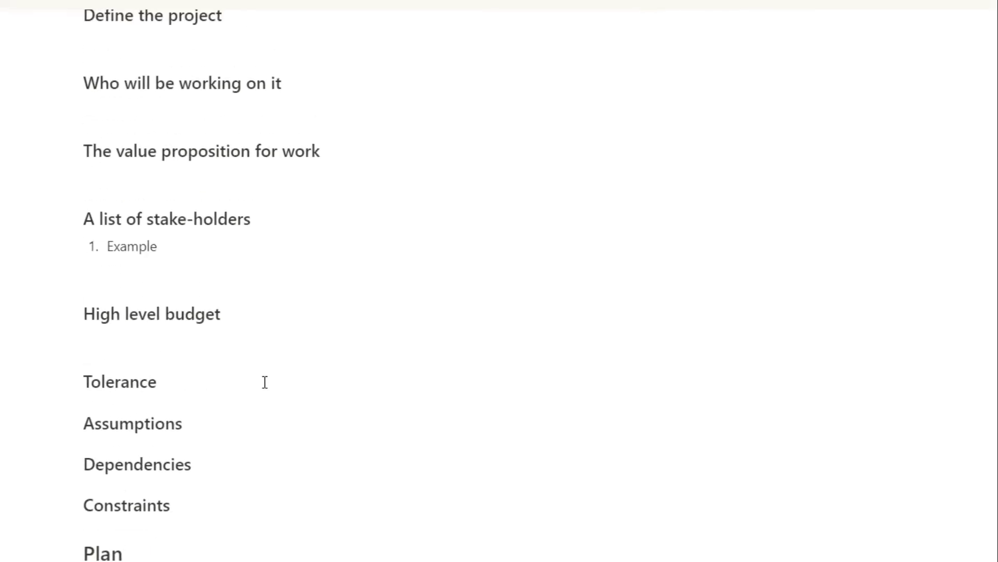
{"action": "scroll", "coordinate": [260, 385], "scroll_direction": "up", "scroll_amount": 3}
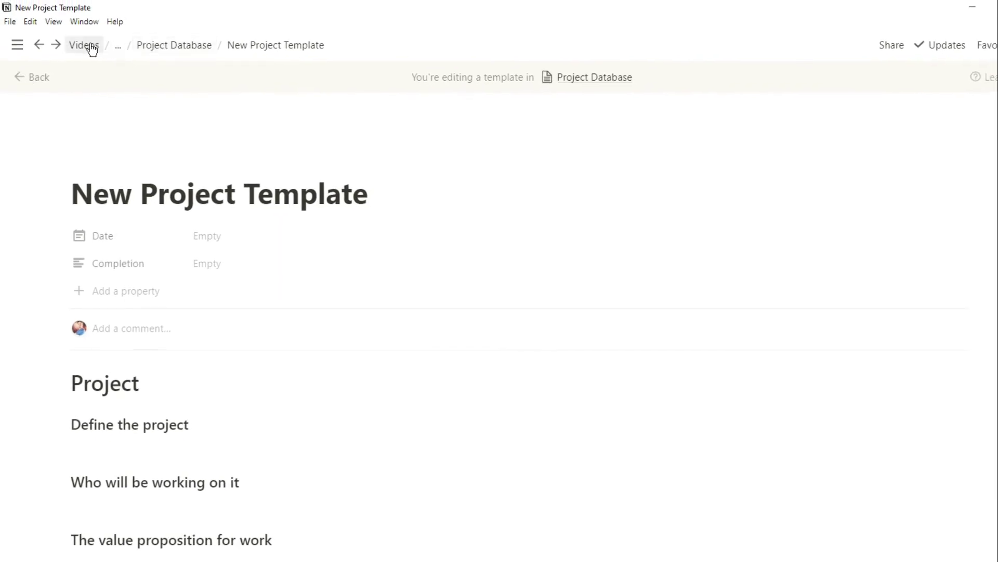
Step: Create a new Project Database page from the New Project Template titled Project 1
{"action": "left_click", "coordinate": [118, 46]}
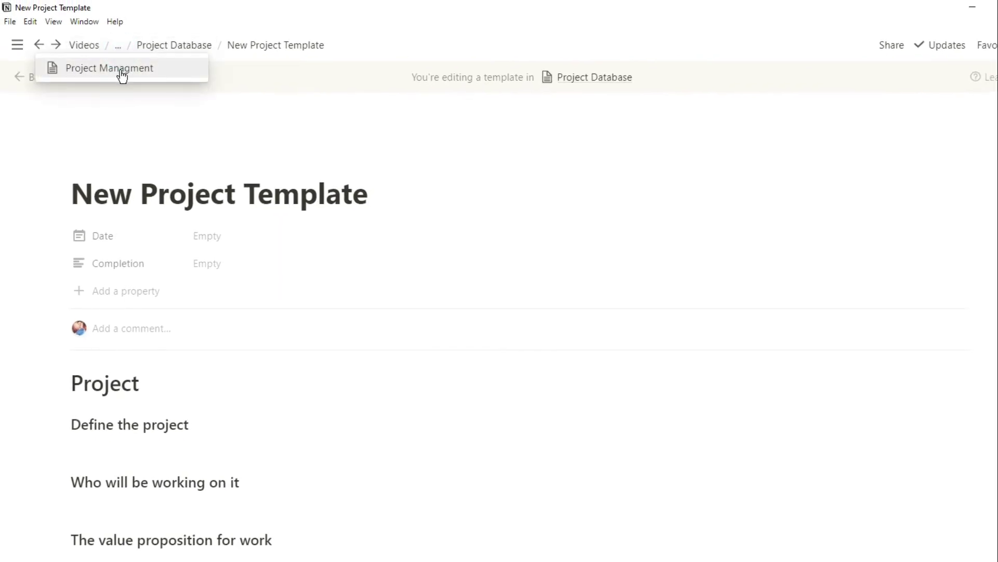
{"action": "left_click", "coordinate": [121, 69]}
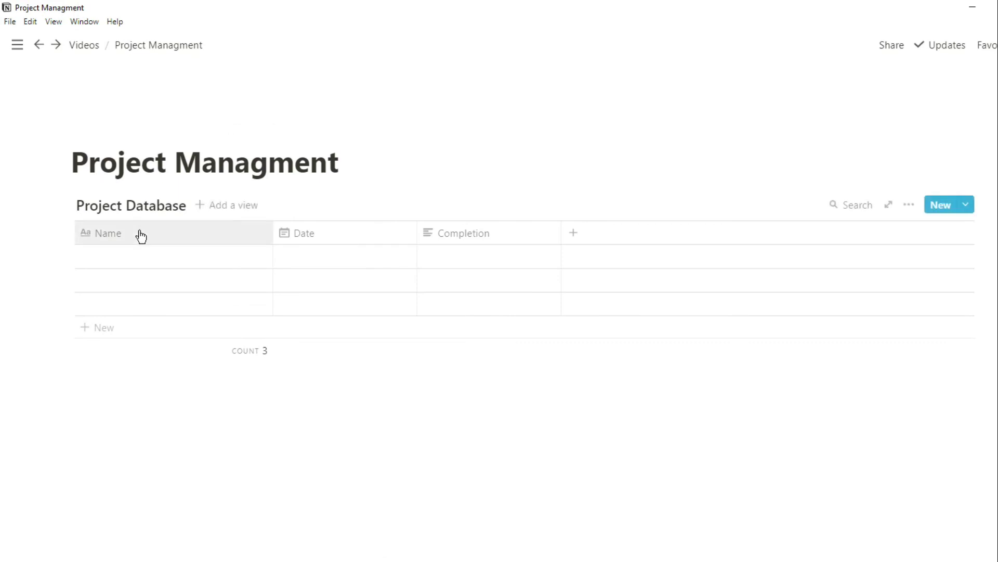
{"action": "left_click", "coordinate": [248, 260]}
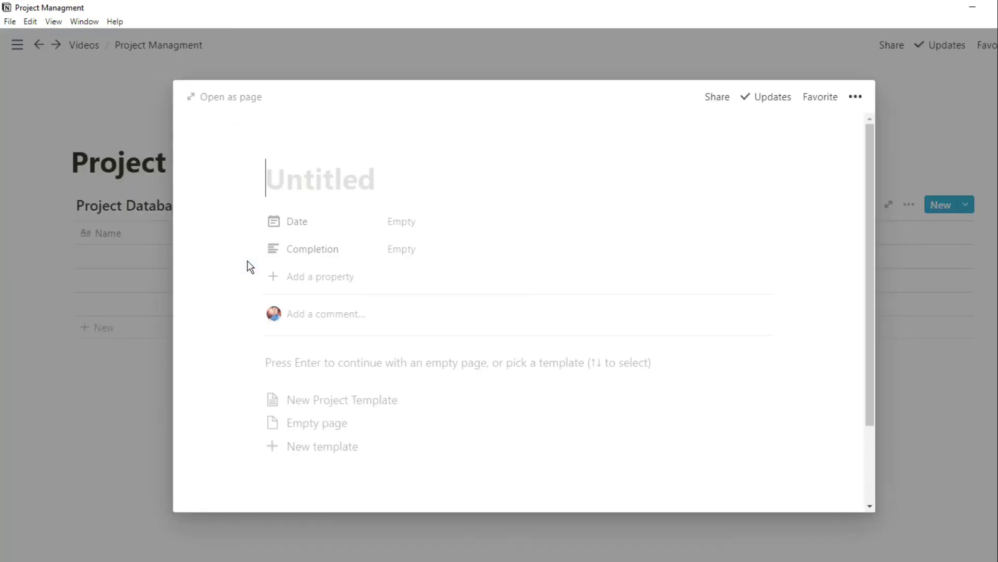
{"action": "left_click", "coordinate": [404, 410]}
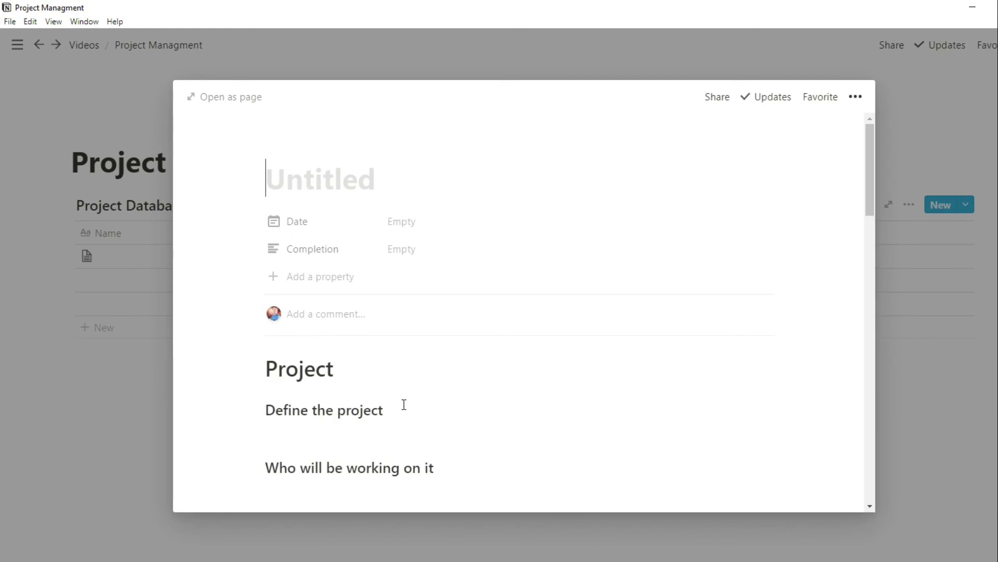
{"action": "type", "text": "Project 1"}
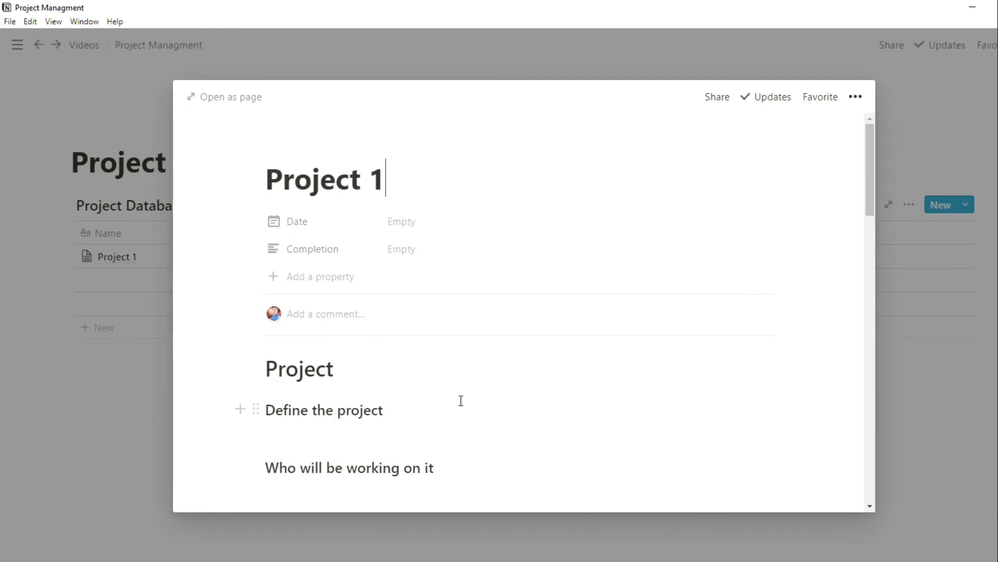
Step: Expand the Calendar toggle and name its embedded calendar Calendar 1
{"action": "scroll", "coordinate": [461, 400], "scroll_direction": "down", "scroll_amount": 8}
{"action": "scroll", "coordinate": [459, 401], "scroll_direction": "down", "scroll_amount": 10}
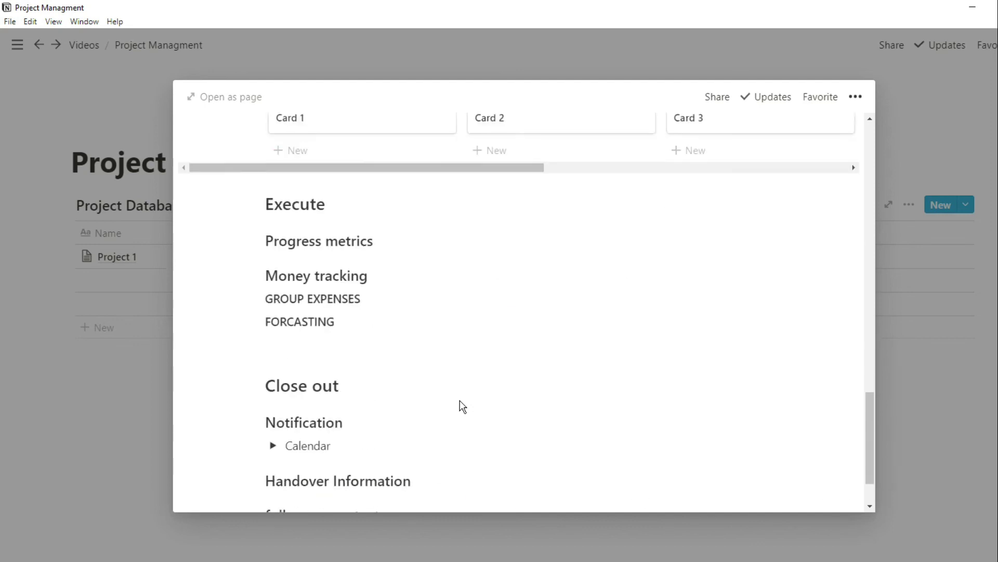
{"action": "left_click", "coordinate": [273, 375]}
{"action": "left_click", "coordinate": [328, 401]}
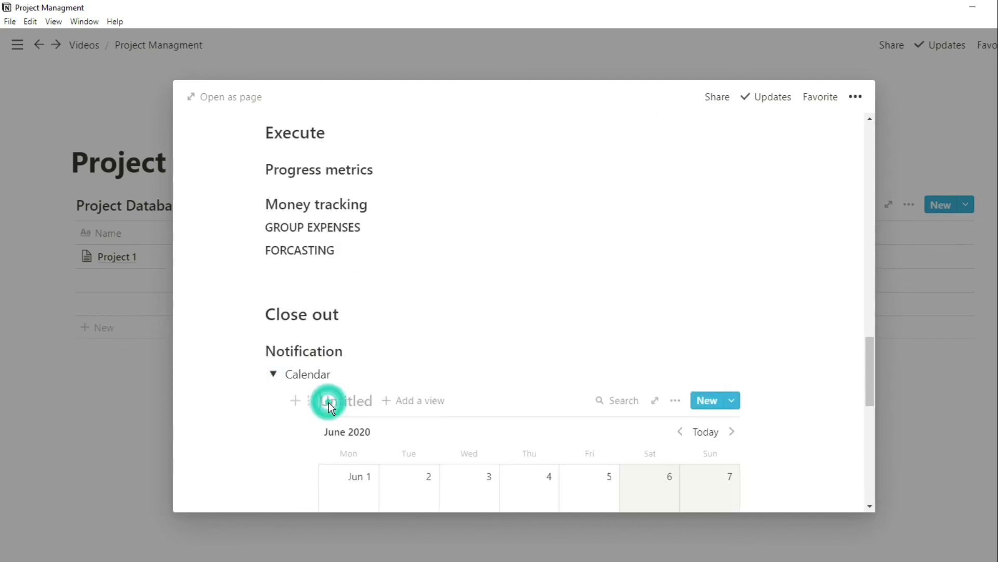
{"action": "type", "text": "Cal"}
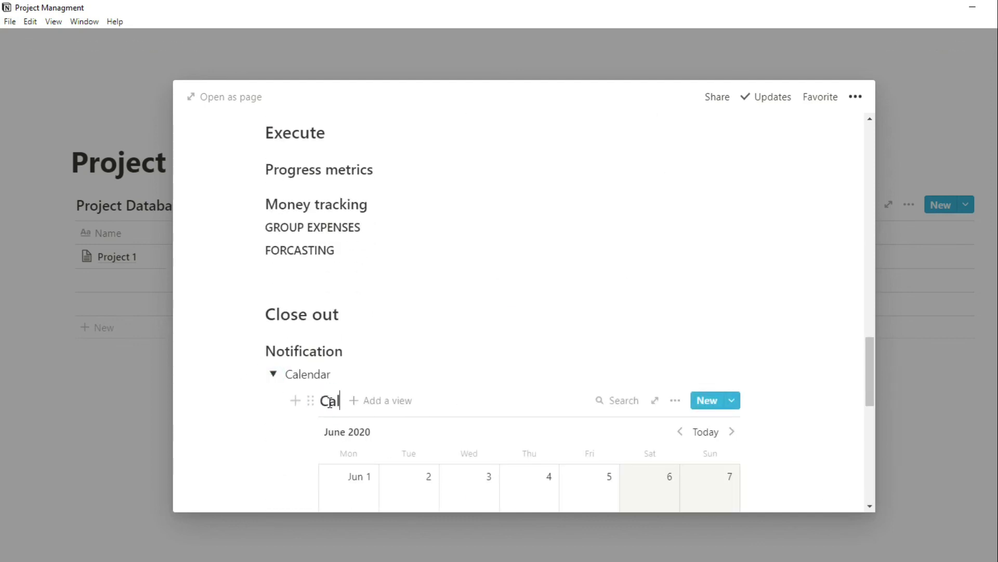
{"action": "type", "text": "endar 1"}
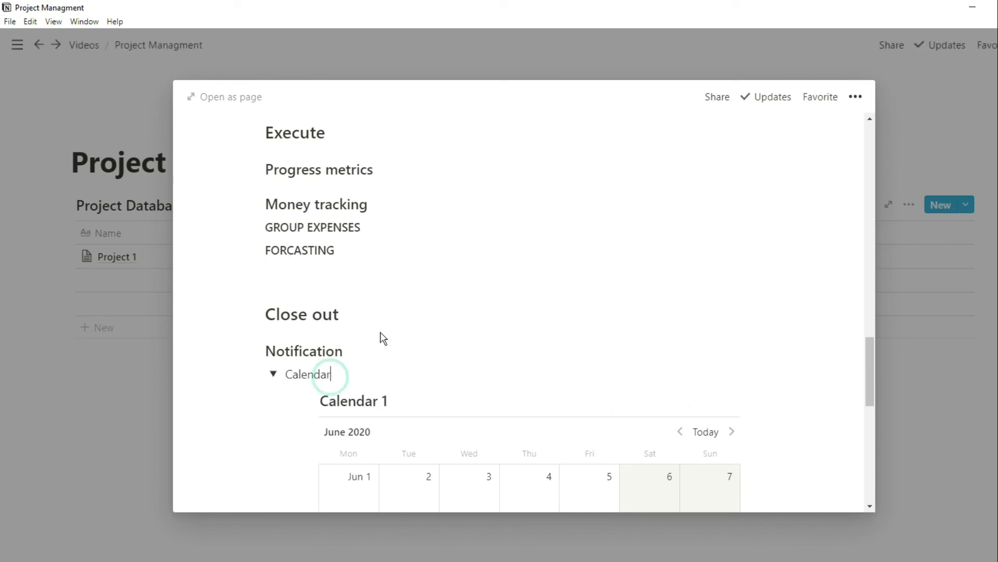
Step: Retitle the first risk card from Card 1 to Risk 1
{"action": "scroll", "coordinate": [400, 319], "scroll_direction": "up", "scroll_amount": 4}
{"action": "left_click", "coordinate": [357, 248]}
{"action": "key", "text": "BackSpace"}
{"action": "key", "text": "BackSpace"}
{"action": "key", "text": "BackSpace"}
{"action": "key", "text": "BackSpace"}
{"action": "key", "text": "BackSpace"}
{"action": "key", "text": "BackSpace"}
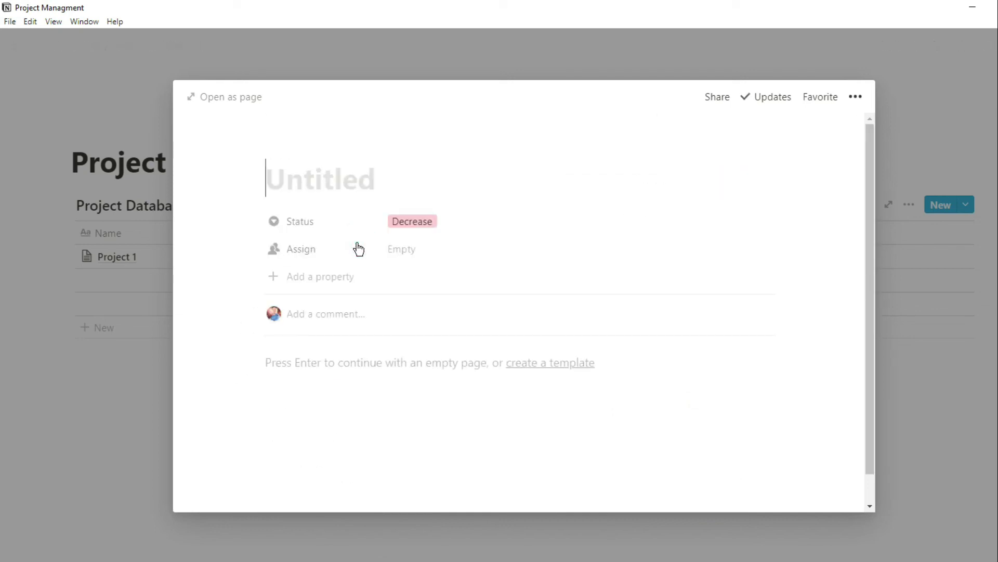
{"action": "type", "text": "Risk 1"}
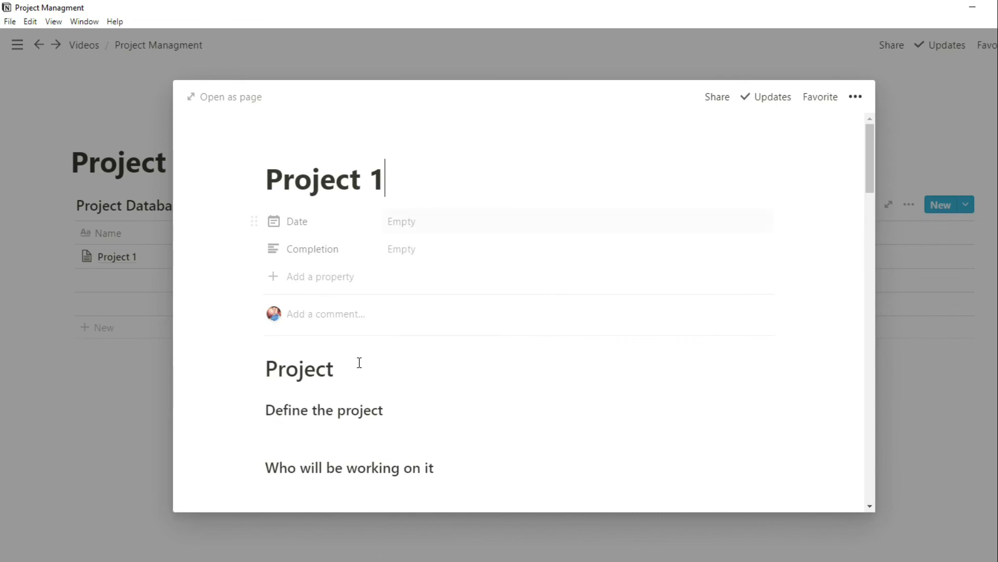
{"action": "scroll", "coordinate": [350, 368], "scroll_direction": "down", "scroll_amount": 3}
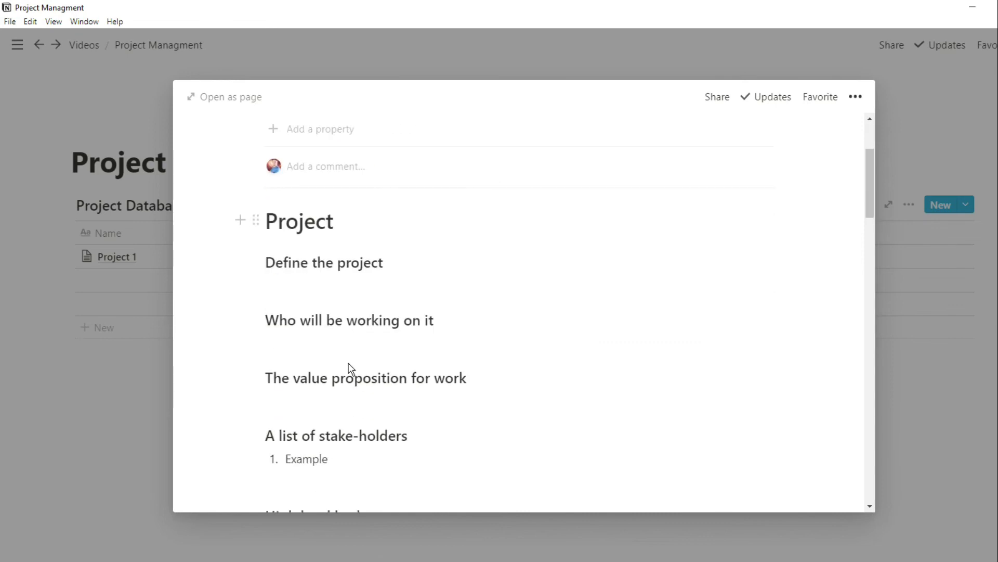
Step: Add a Task 4 row under Team 2 on the Dashboard page
{"action": "scroll", "coordinate": [330, 442], "scroll_direction": "down", "scroll_amount": 10}
{"action": "left_click", "coordinate": [320, 439]}
{"action": "left_click", "coordinate": [278, 224]}
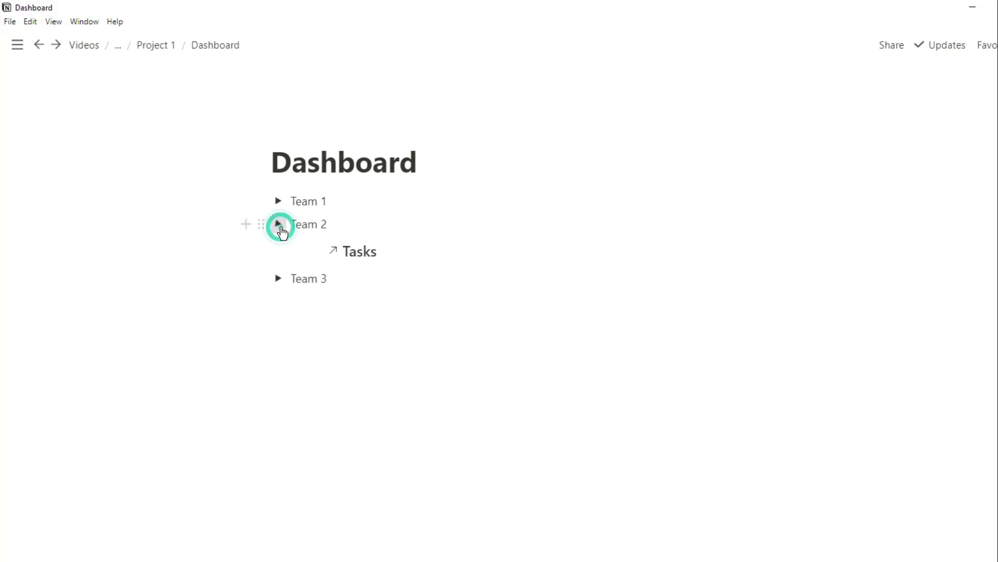
{"action": "left_click", "coordinate": [352, 326]}
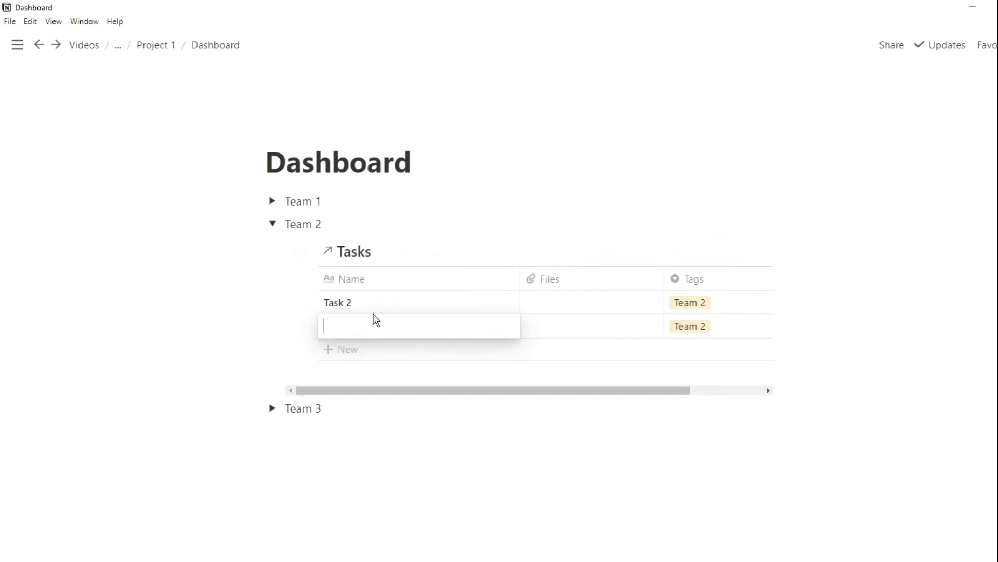
{"action": "type", "text": "Task 4"}
{"action": "left_click", "coordinate": [381, 212]}
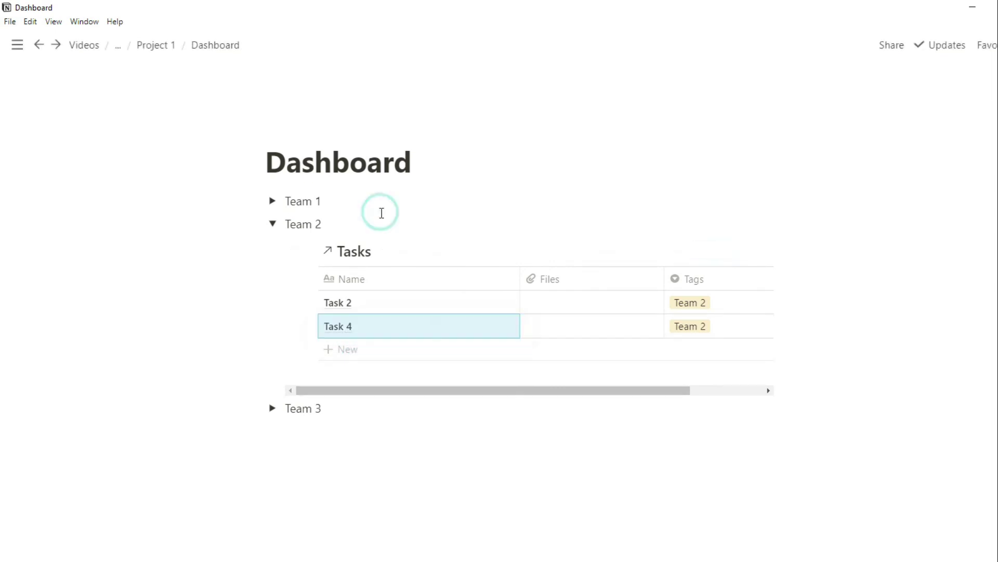
Step: Set Project 1's date to Jun 11, 2020, then open a new empty Project Database entry
{"action": "left_click", "coordinate": [151, 46]}
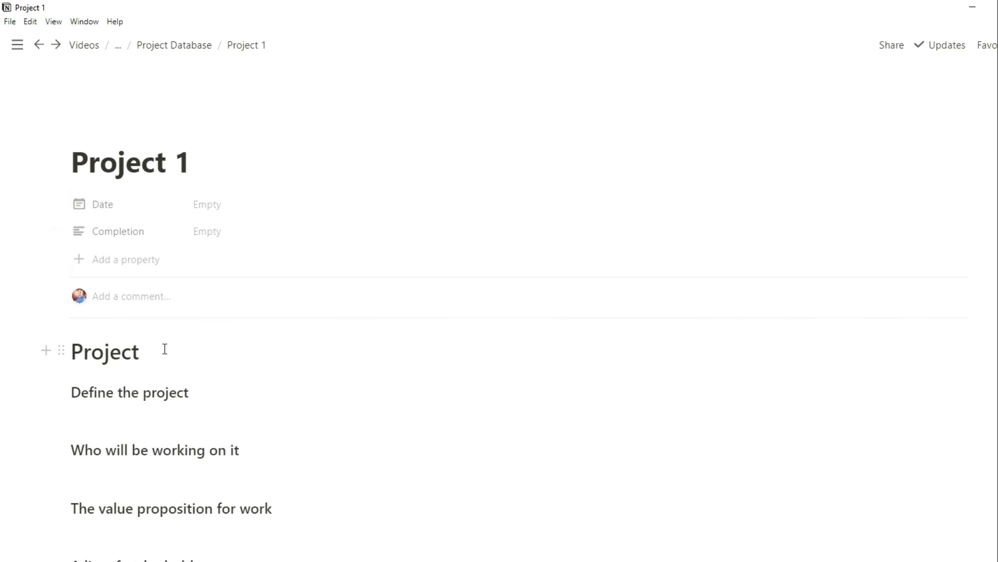
{"action": "left_click", "coordinate": [200, 206]}
{"action": "left_click", "coordinate": [276, 283]}
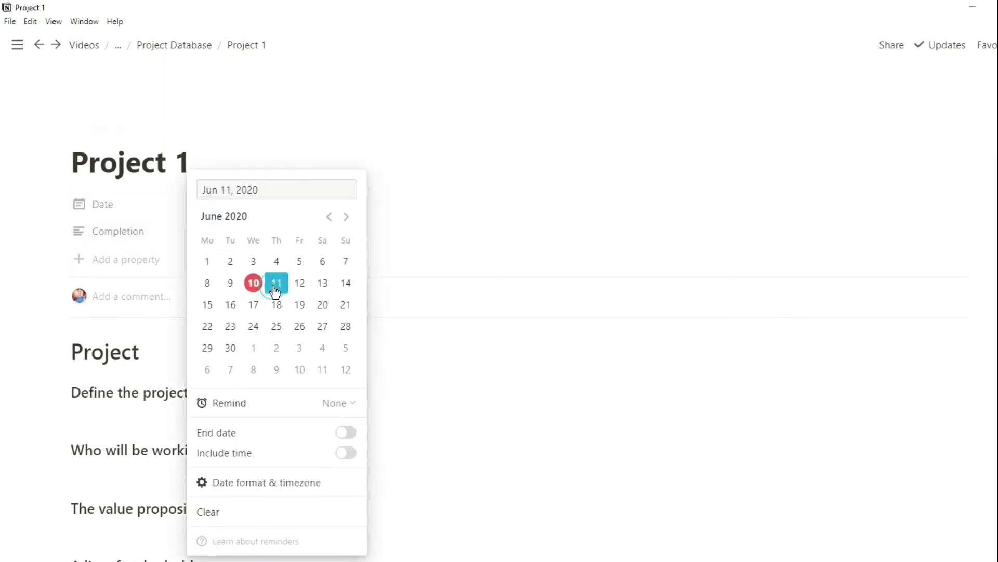
{"action": "left_click", "coordinate": [239, 104]}
{"action": "left_click", "coordinate": [181, 47]}
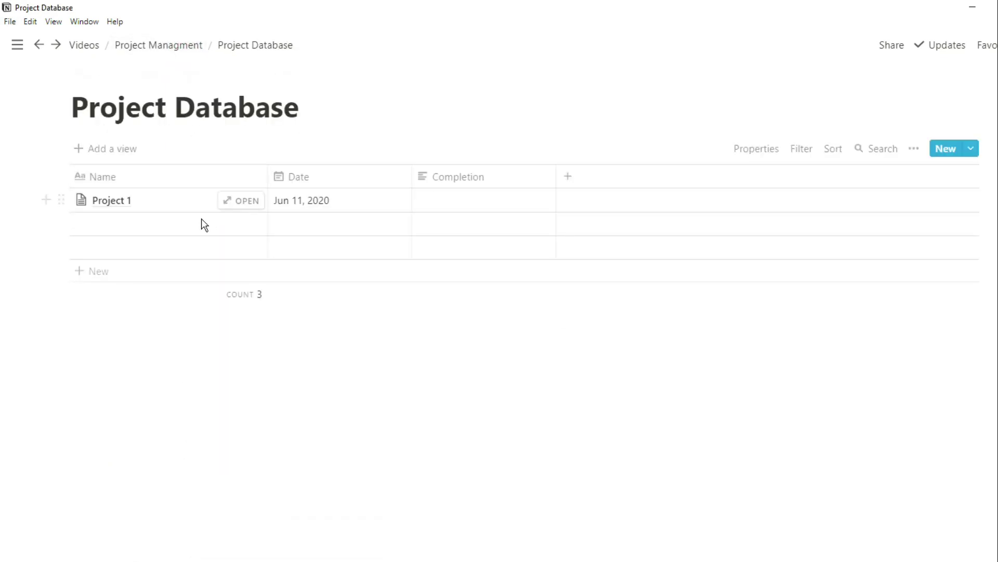
{"action": "left_click", "coordinate": [233, 226]}
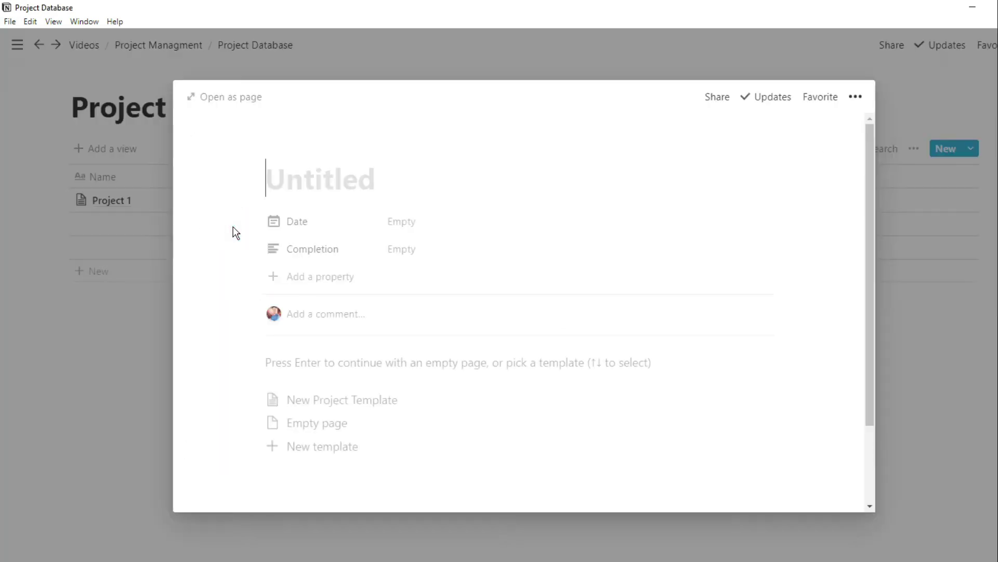
Step: Fill the new entry with the New Project Template and title it Project 2
{"action": "left_click", "coordinate": [345, 401]}
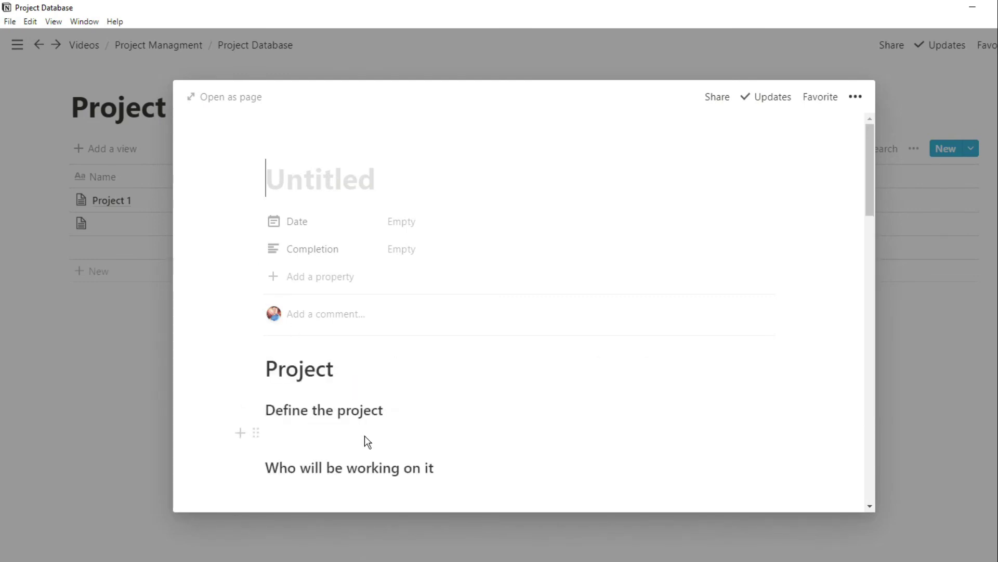
{"action": "scroll", "coordinate": [365, 437], "scroll_direction": "down", "scroll_amount": 4}
{"action": "scroll", "coordinate": [364, 437], "scroll_direction": "up", "scroll_amount": 4}
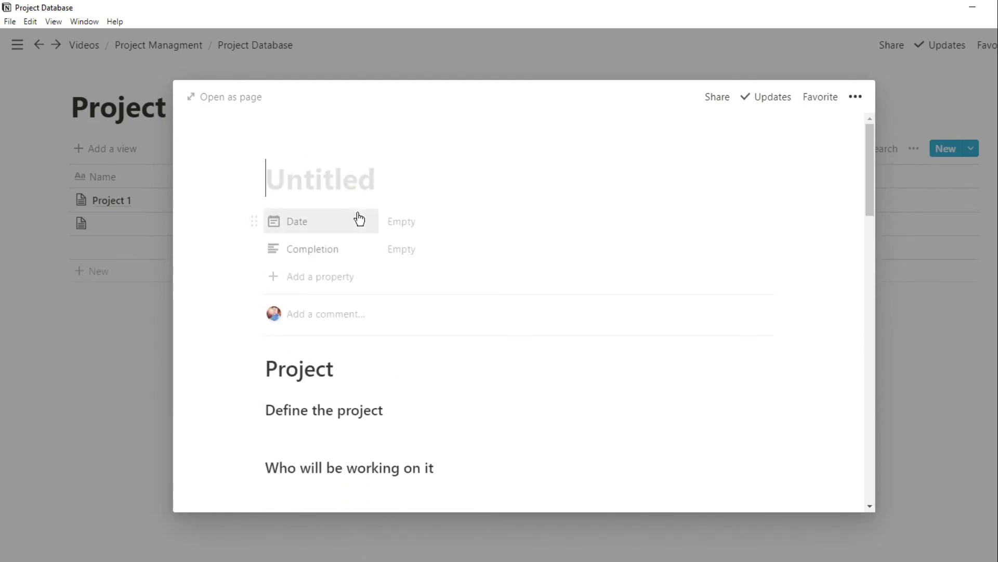
{"action": "type", "text": "Proj"}
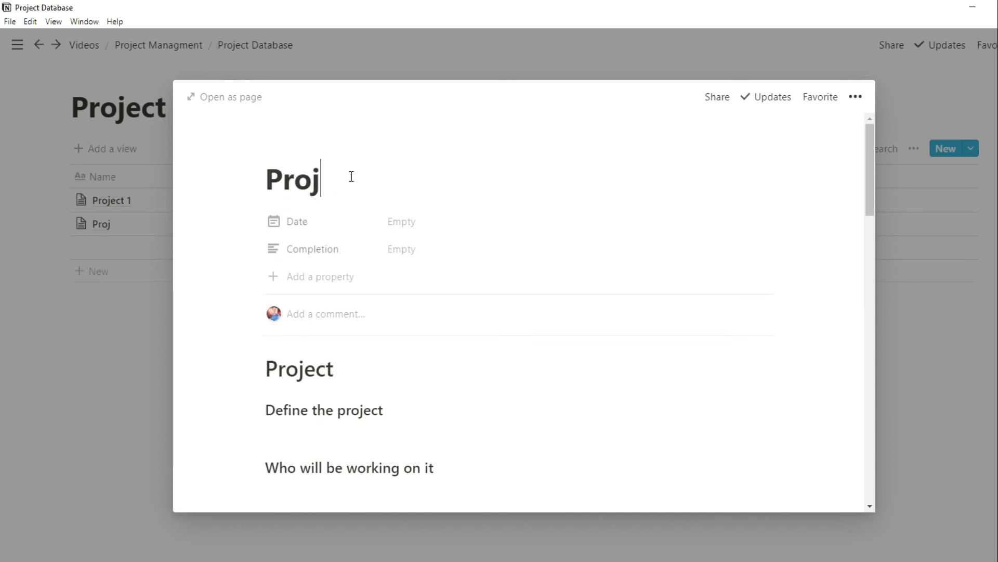
{"action": "type", "text": "ect 2"}
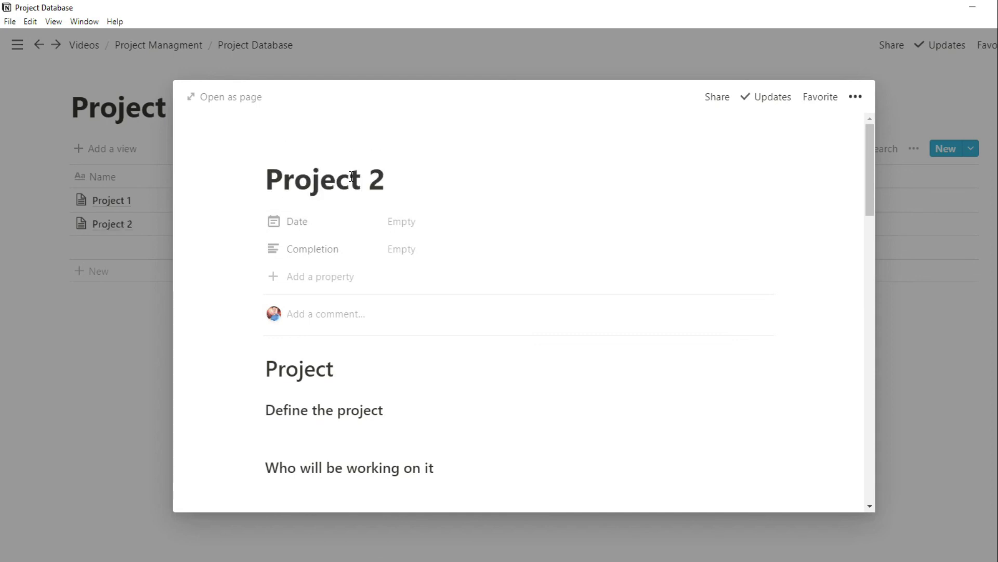
Step: Set Project 2's Date property to Jun 12, 2020
{"action": "left_click", "coordinate": [404, 224]}
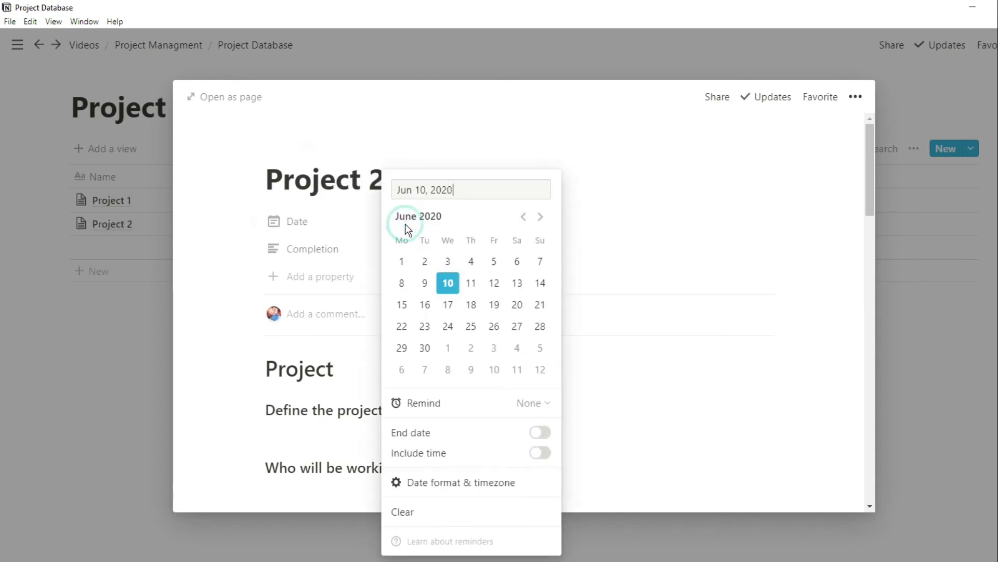
{"action": "left_click", "coordinate": [502, 283]}
{"action": "left_click", "coordinate": [329, 373]}
{"action": "scroll", "coordinate": [365, 401], "scroll_direction": "down", "scroll_amount": 1}
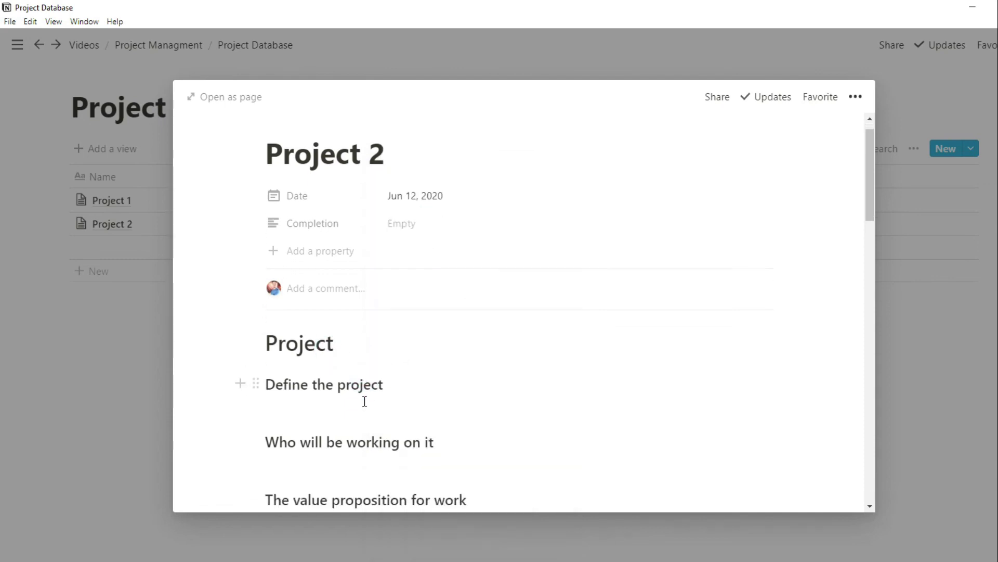
{"action": "scroll", "coordinate": [365, 401], "scroll_direction": "down", "scroll_amount": 14}
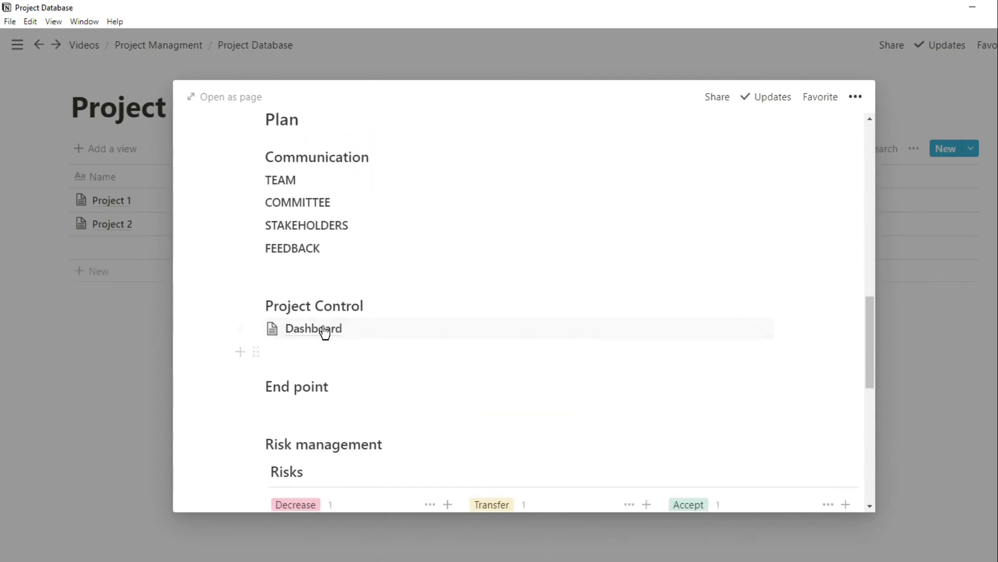
Step: Check Team 2's tasks on Project 2's Dashboard, then open and re-collapse the Close out Calendar toggle
{"action": "left_click", "coordinate": [325, 332]}
{"action": "left_click", "coordinate": [272, 223]}
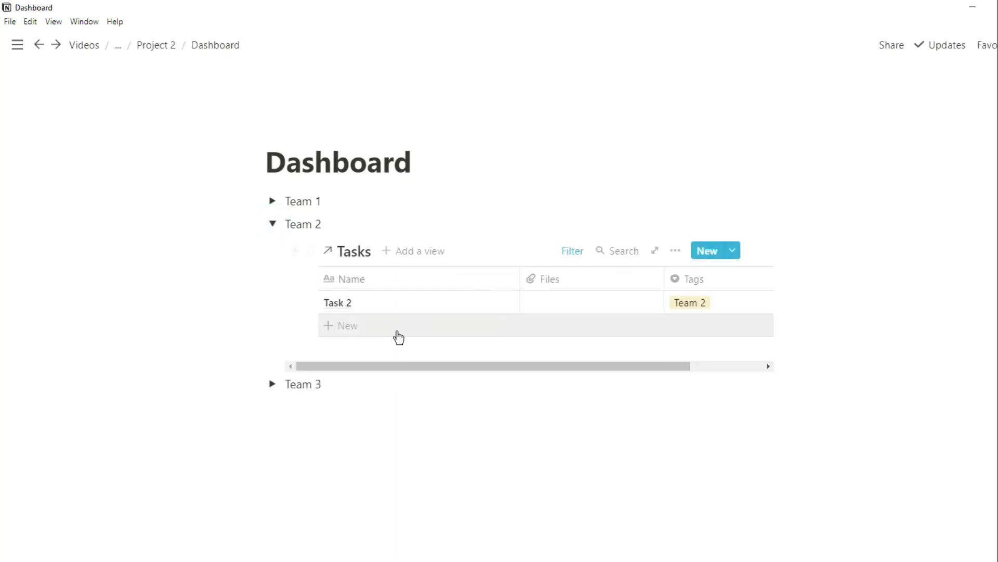
{"action": "left_click", "coordinate": [164, 47]}
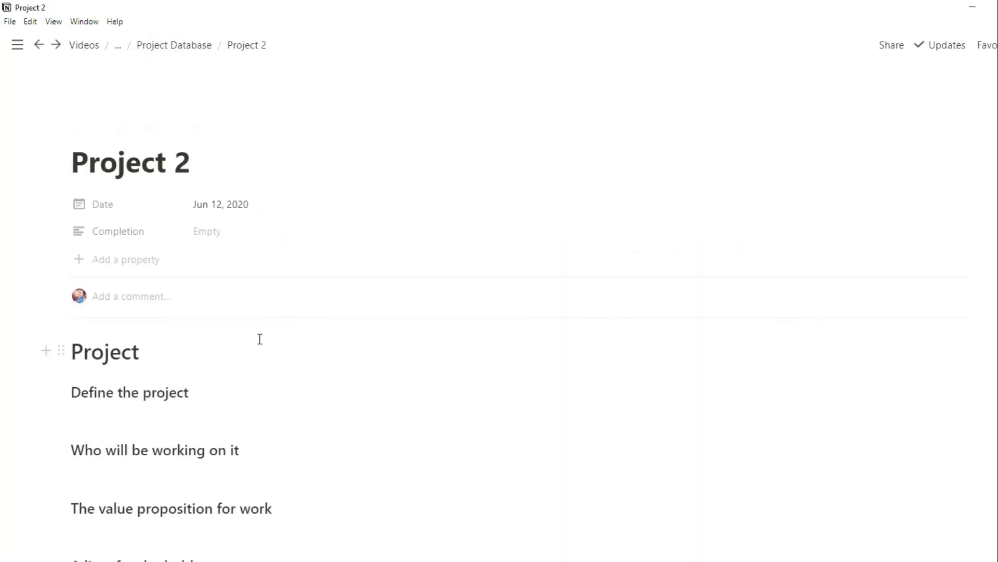
{"action": "scroll", "coordinate": [259, 339], "scroll_direction": "down", "scroll_amount": 20}
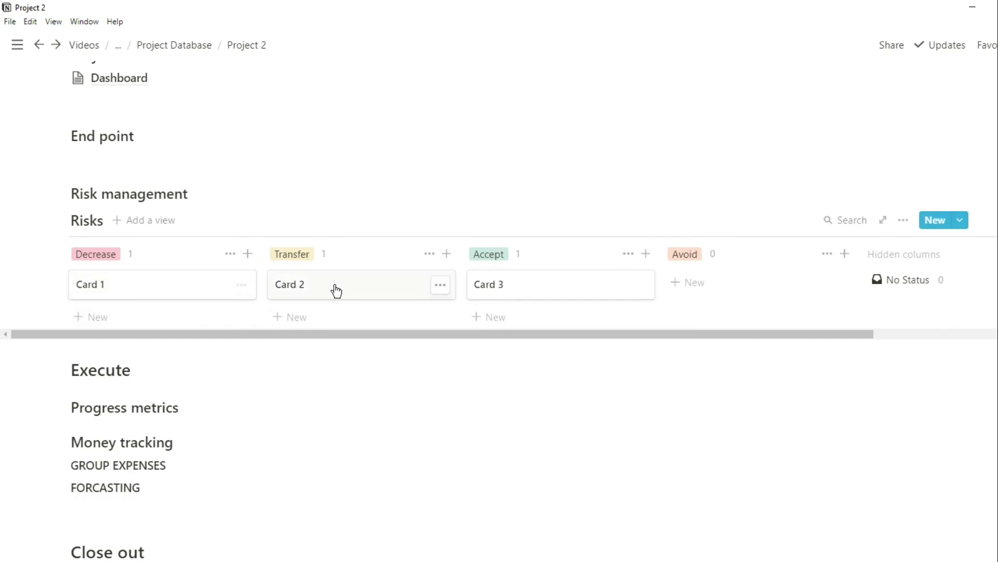
{"action": "scroll", "coordinate": [333, 438], "scroll_direction": "down", "scroll_amount": 5}
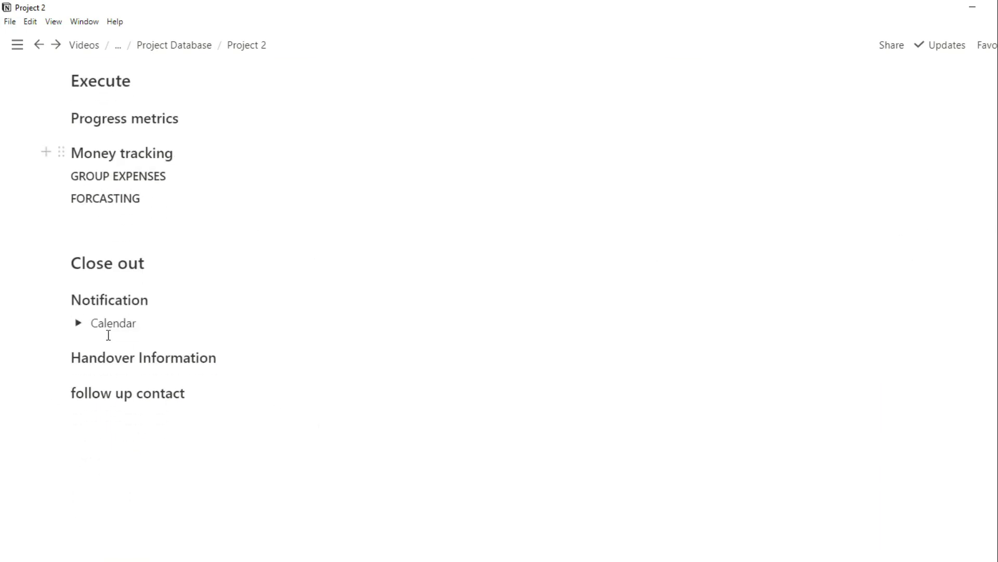
{"action": "left_click", "coordinate": [78, 322]}
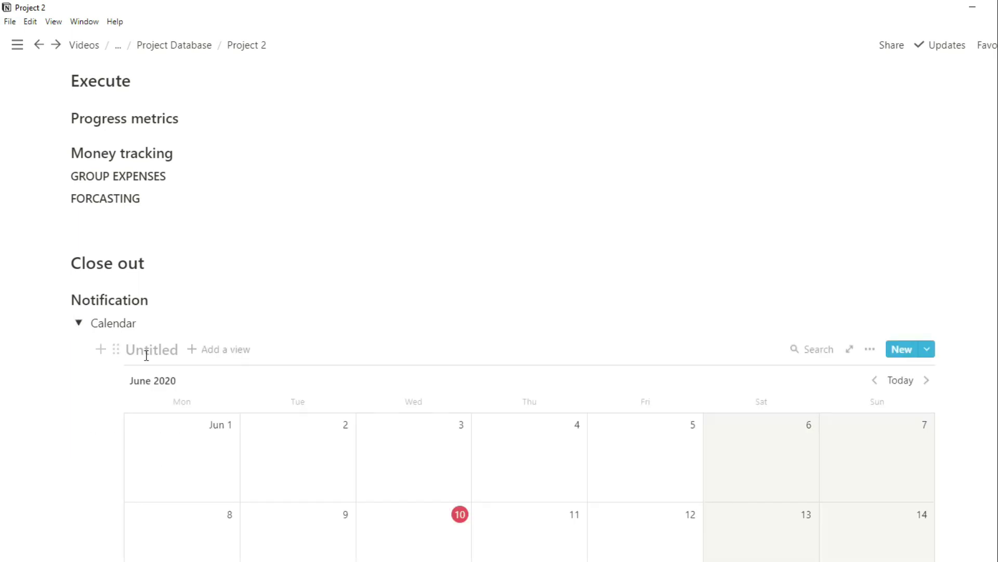
{"action": "left_click", "coordinate": [78, 323]}
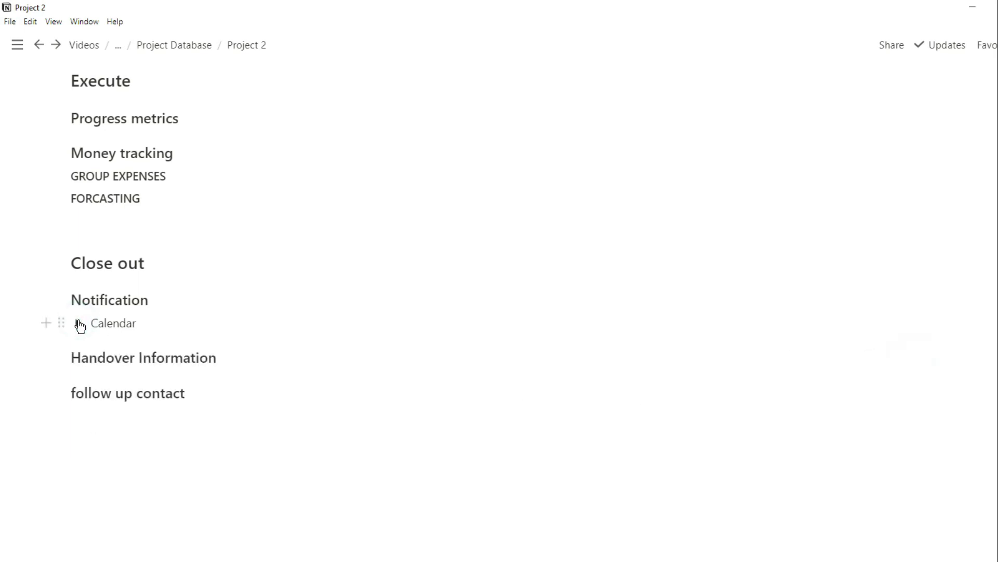